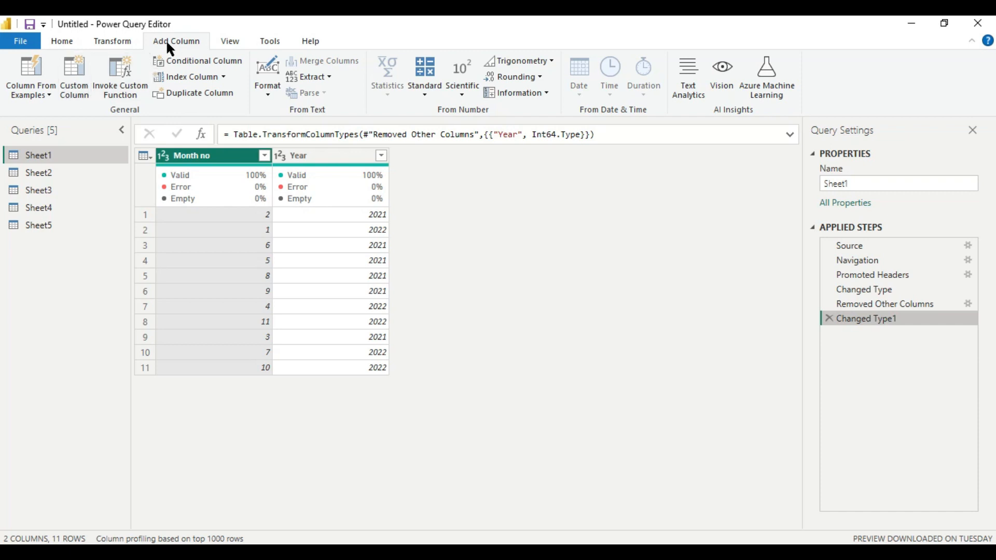
Start a new custom column in the Sheet1 query and name it date.
left_click(72, 65)
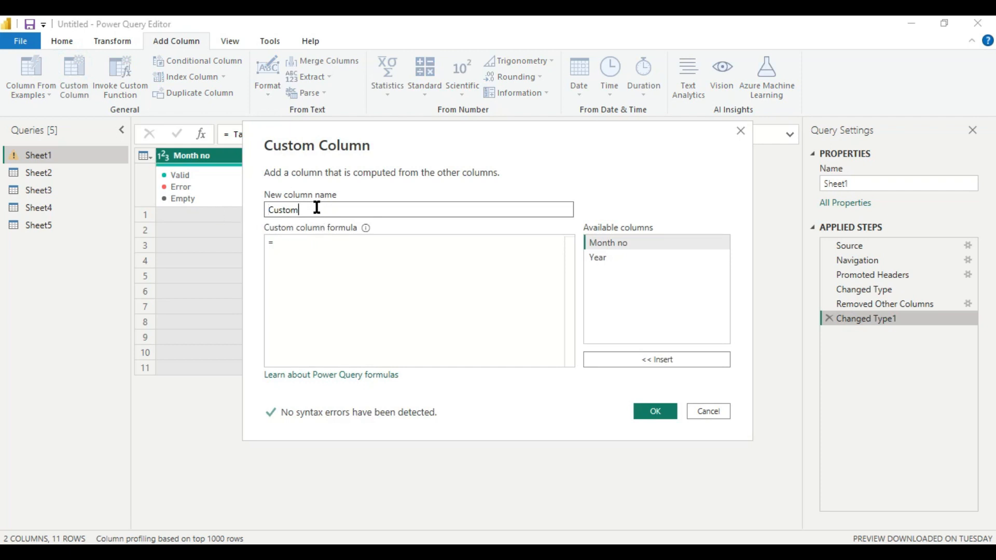
key("BackSpace")
key("BackSpace")
key("BackSpace")
key("BackSpace")
key("BackSpace")
key("BackSpace")
type("date")
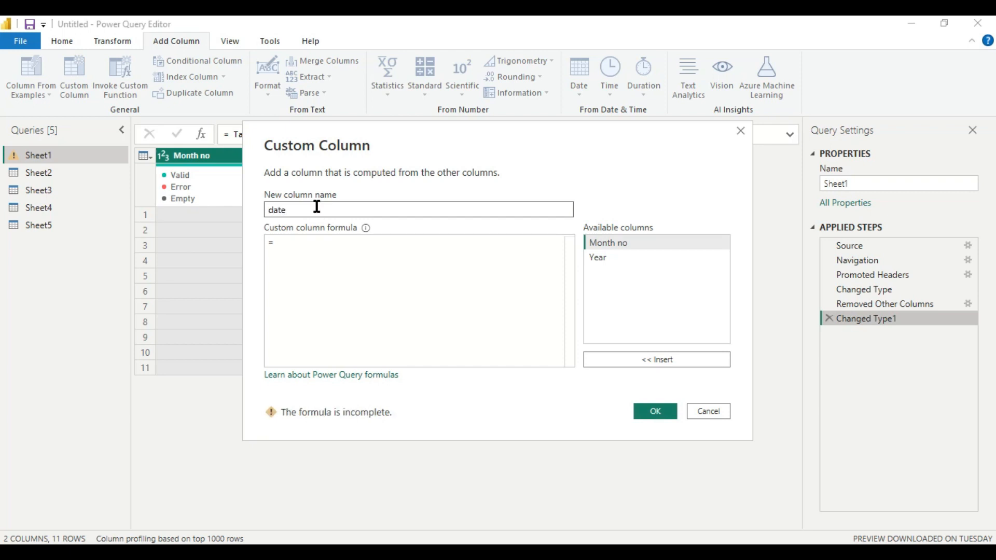
Enter the custom column formula #date([Year],[Month no],1) and create the column.
left_click(288, 246)
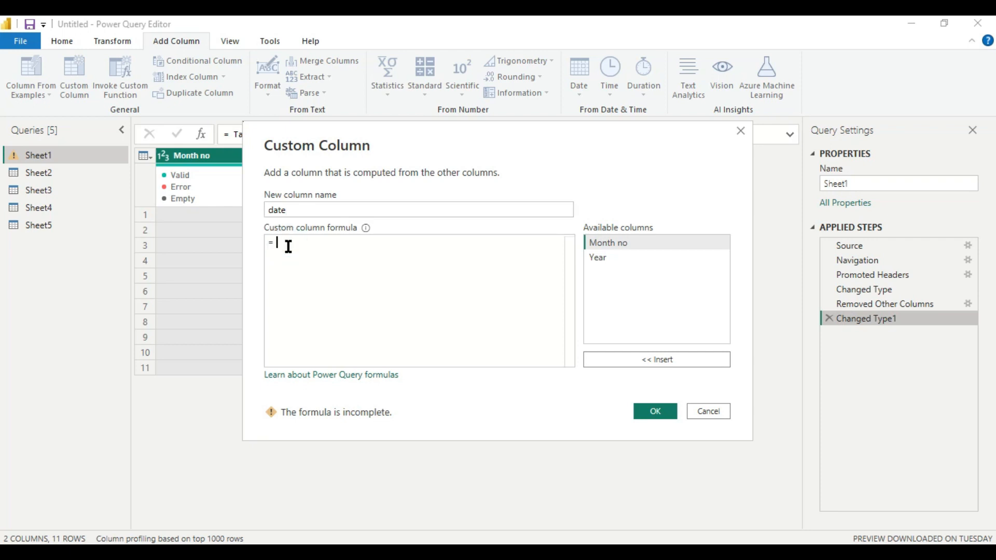
type("#")
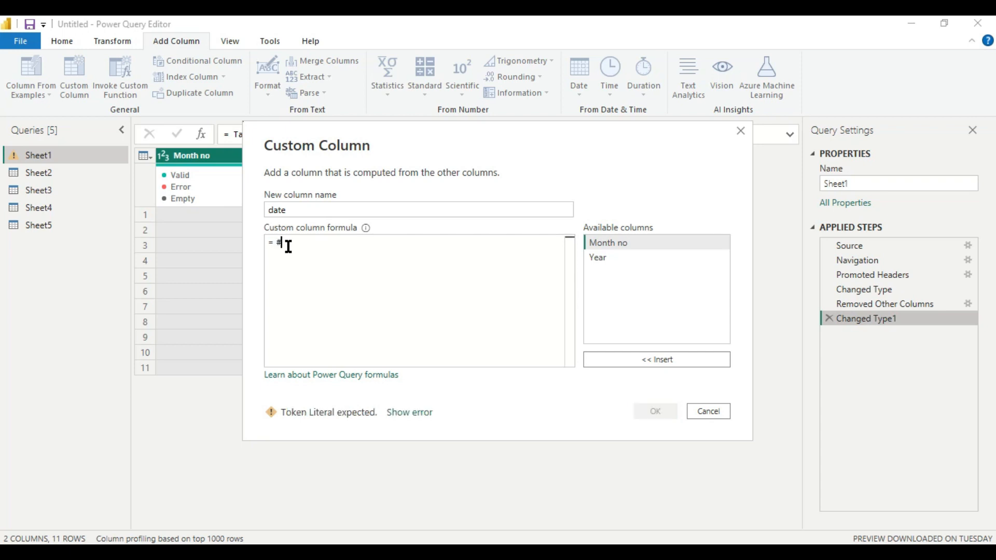
type("date")
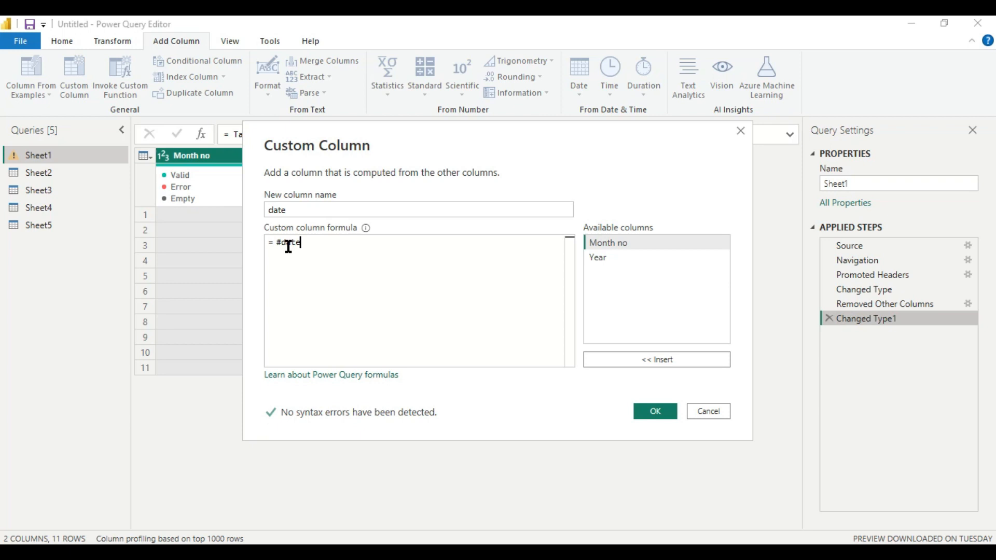
type("(")
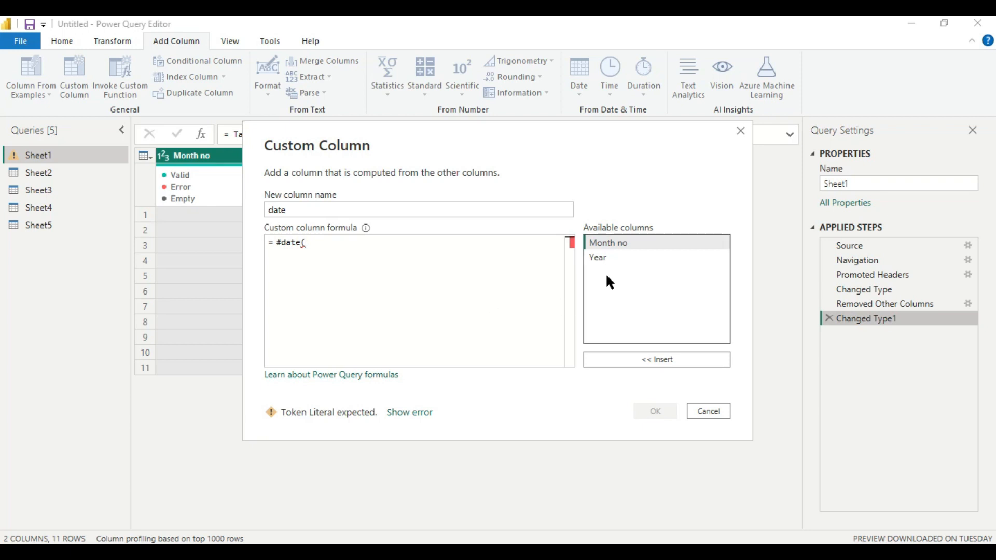
double_click(598, 256)
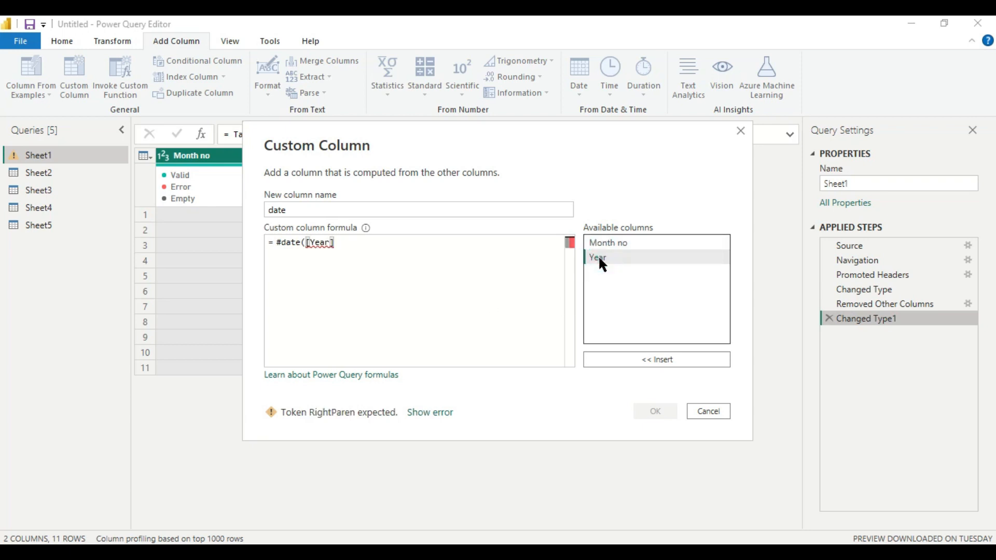
type(",")
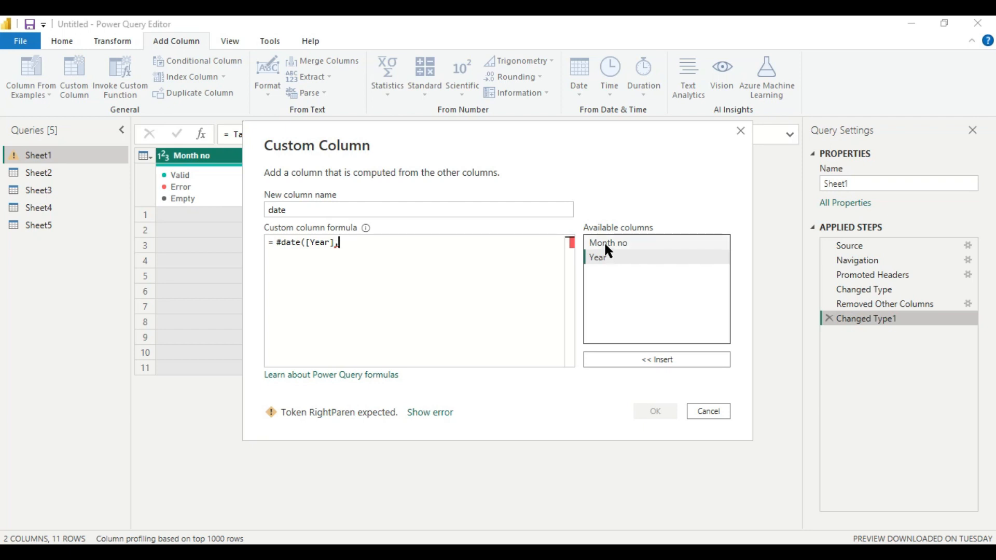
double_click(605, 243)
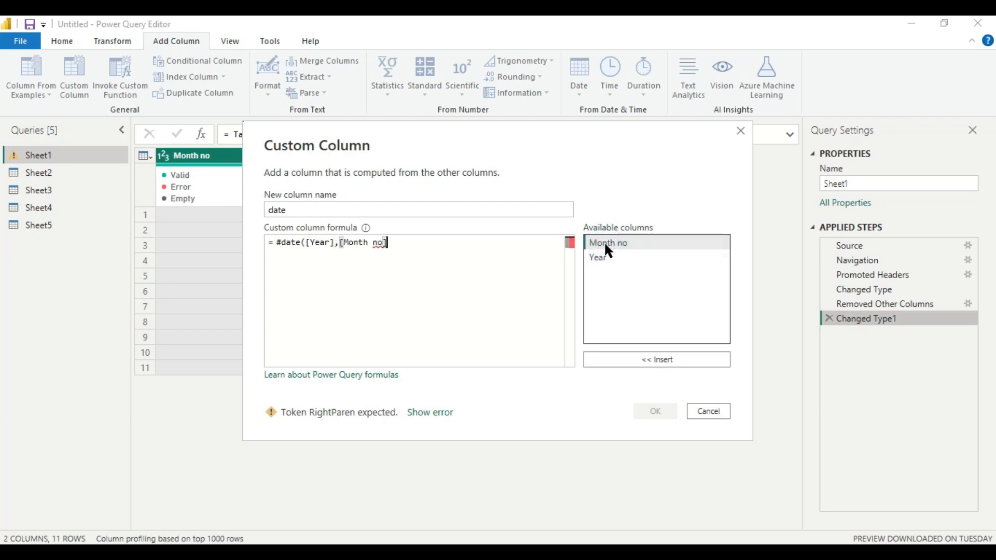
type(",1)")
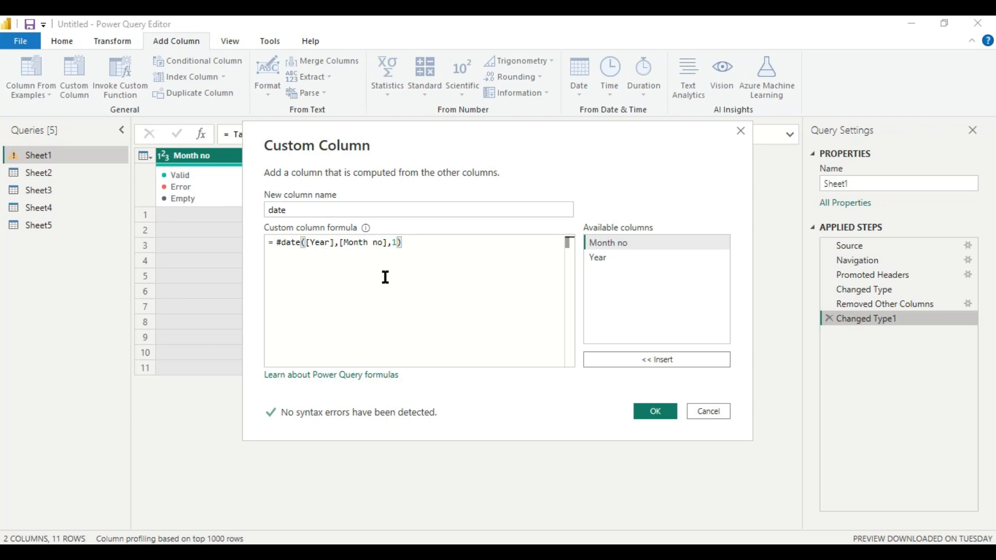
left_click(650, 412)
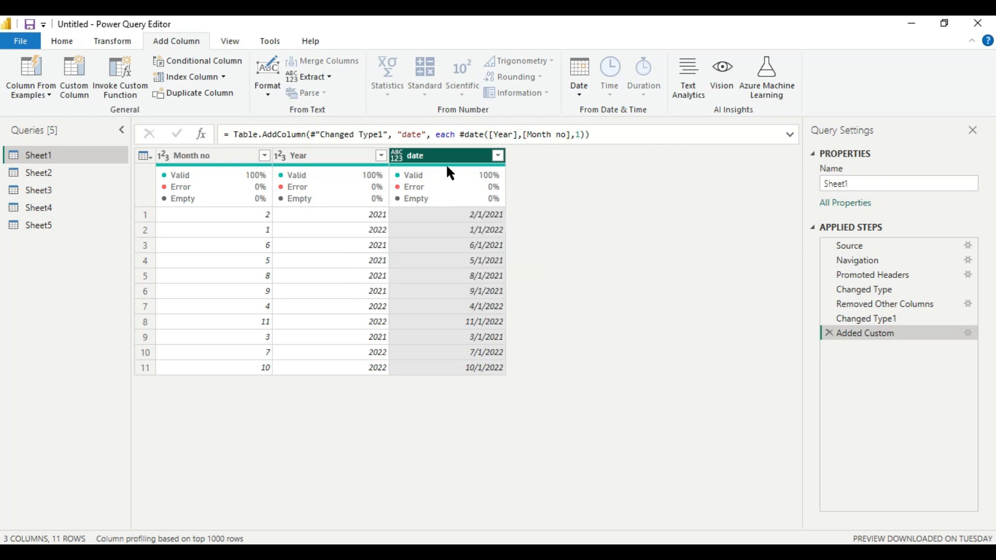
Give the date column the Date type by adding type date as the last argument of its Table.AddColumn formula.
left_click(398, 156)
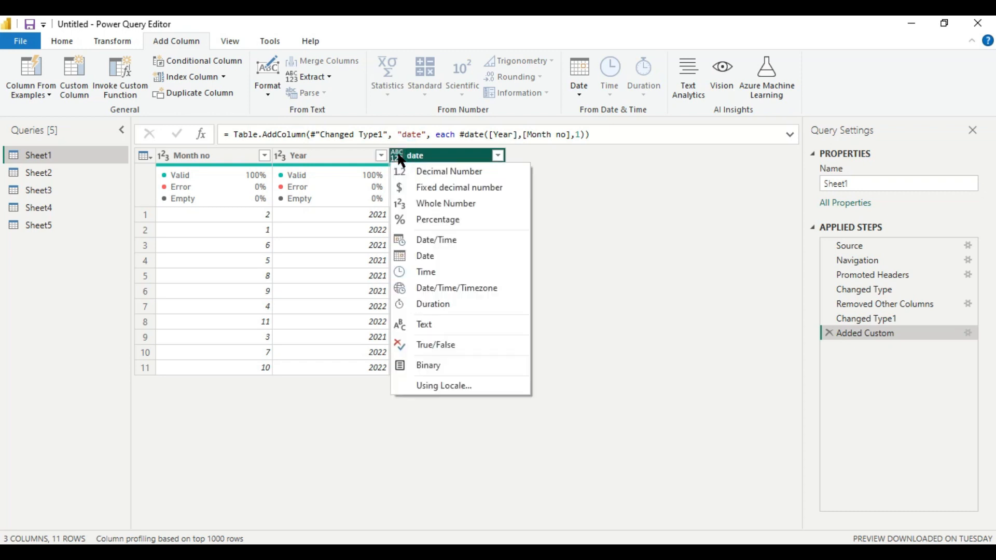
left_click(434, 256)
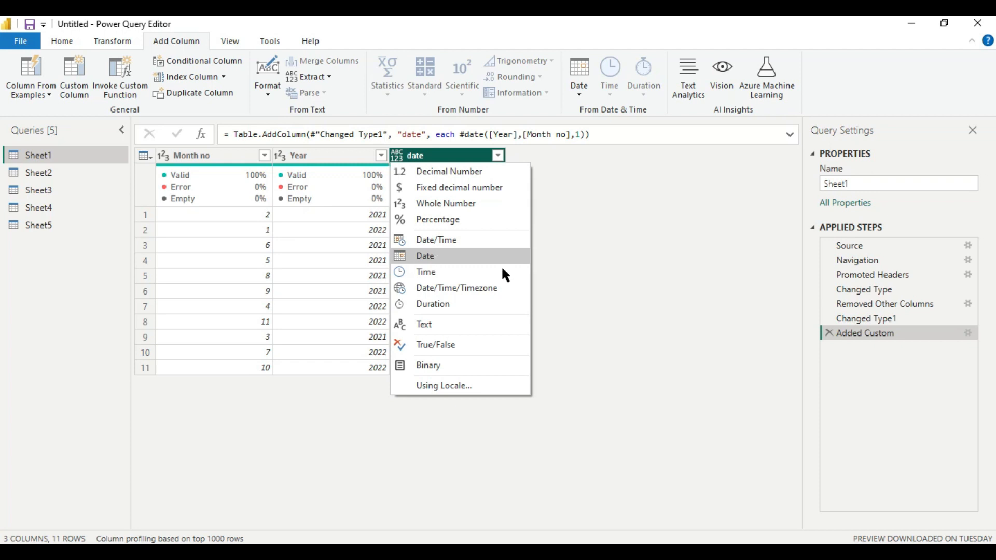
left_click(584, 136)
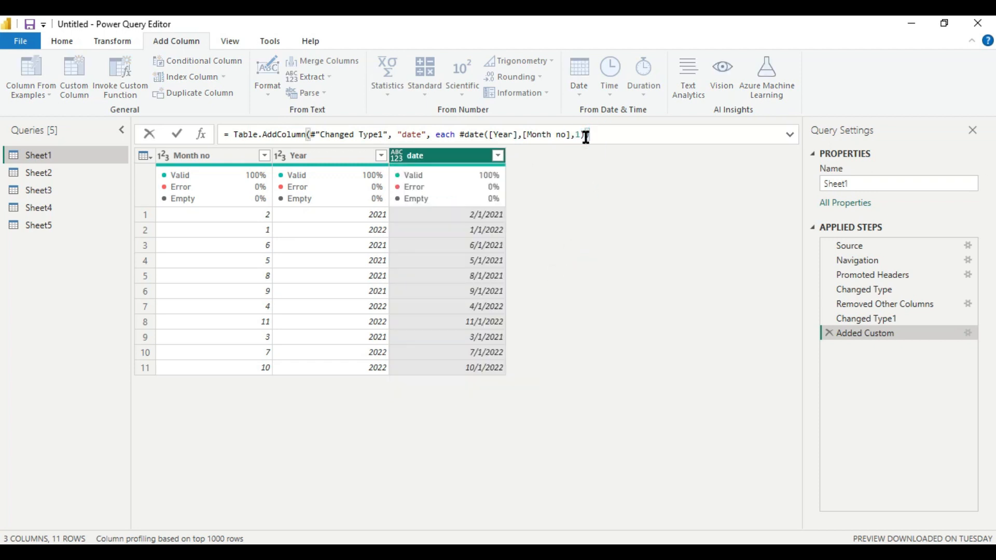
type(",")
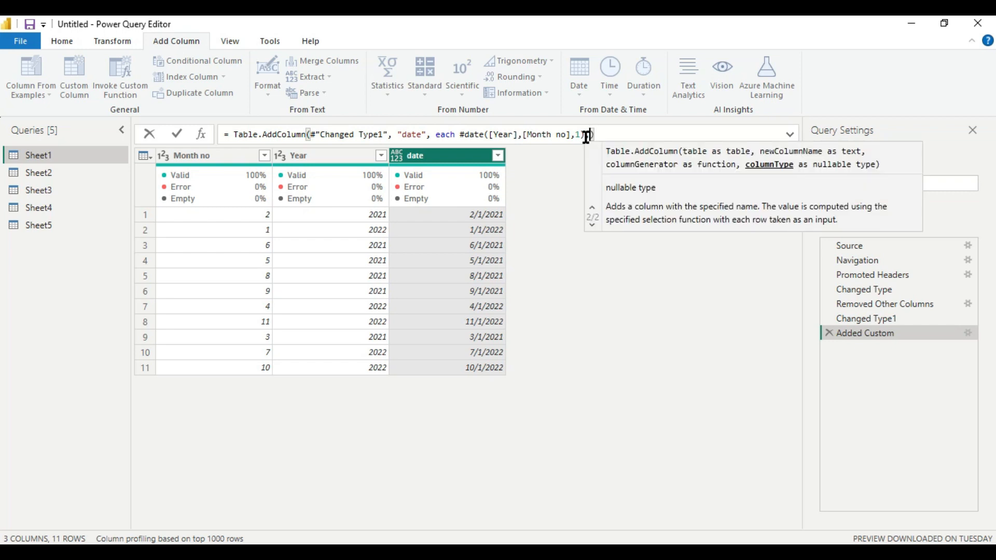
type("type date")
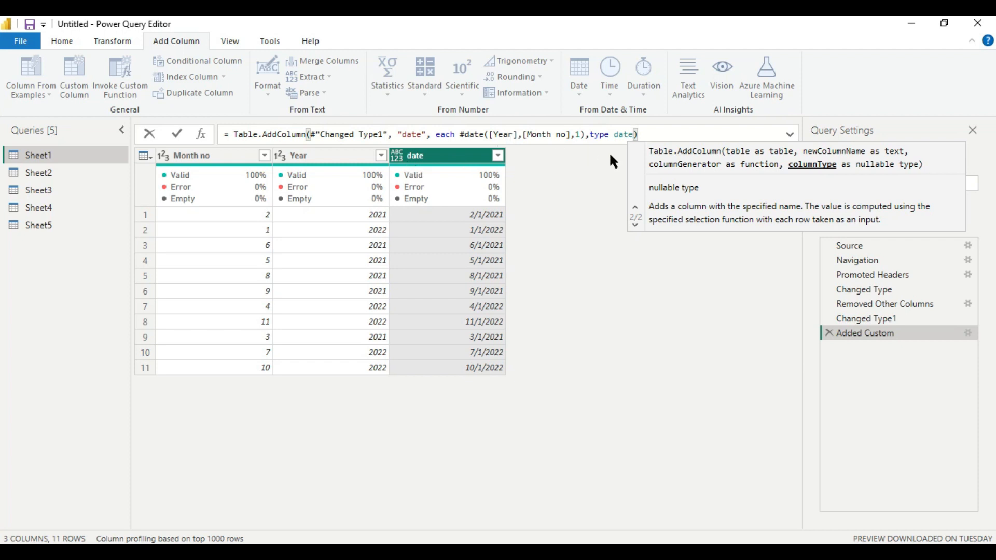
left_click(641, 134)
key("Return")
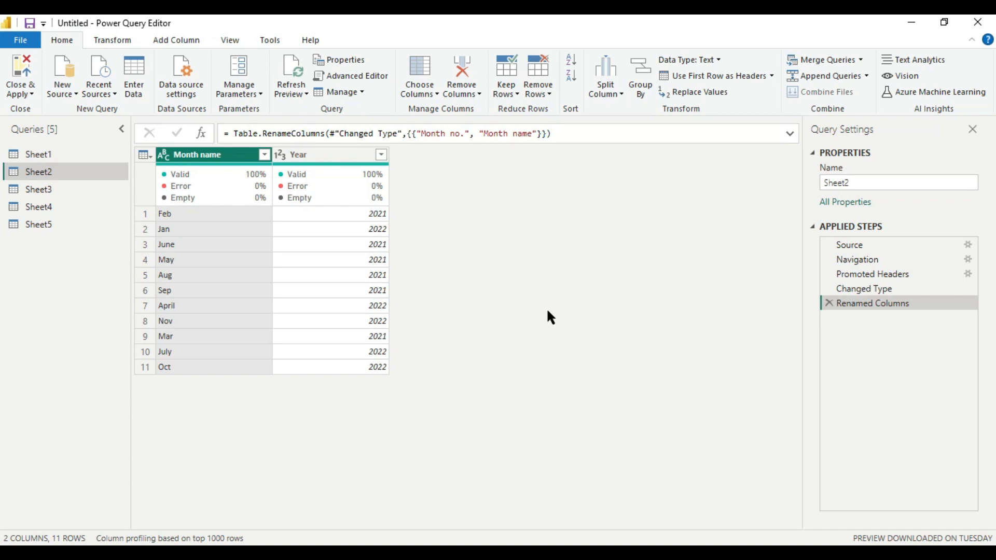
Start a new custom column in the Sheet2 query and name it Date.
left_click(176, 41)
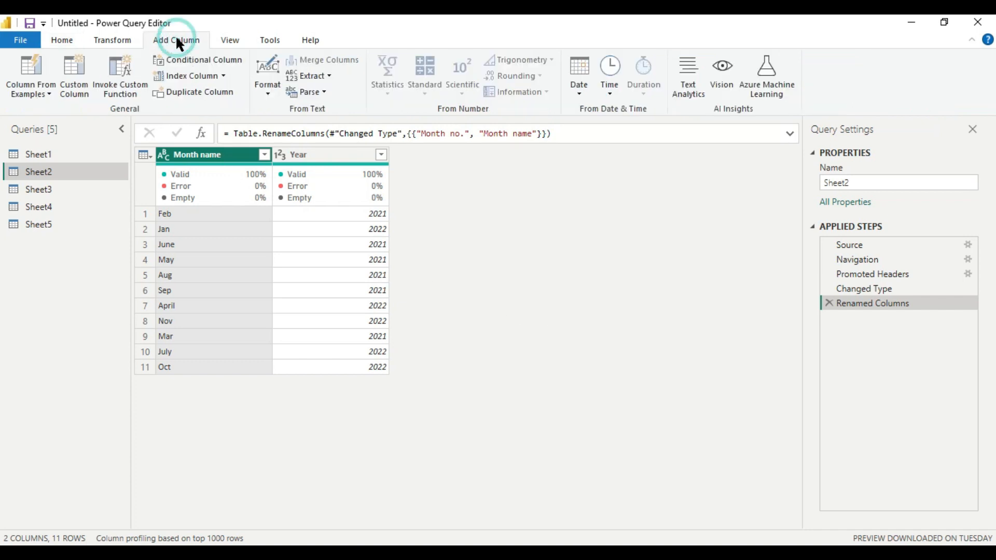
left_click(73, 81)
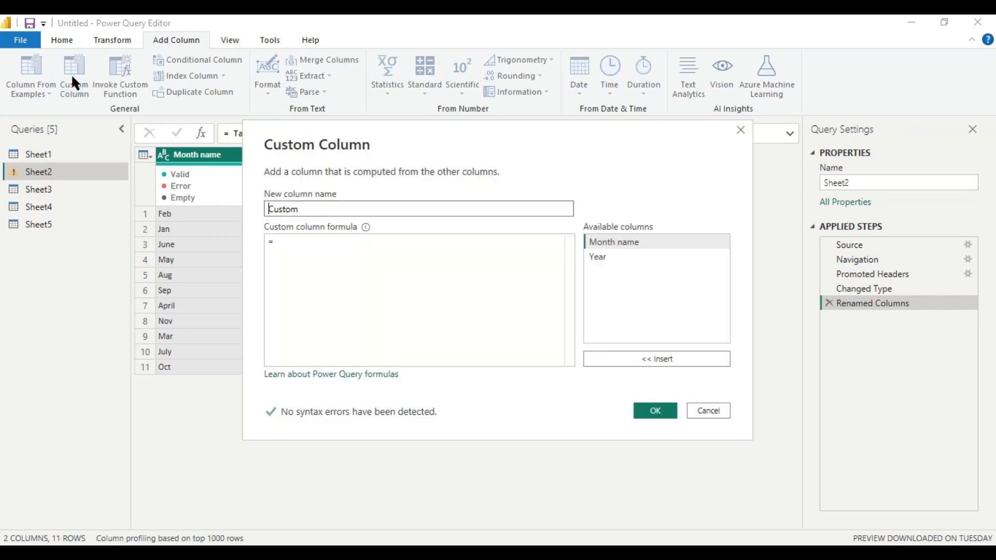
left_click(311, 209)
key("BackSpace")
key("BackSpace")
key("BackSpace")
key("BackSpace")
key("BackSpace")
key("BackSpace")
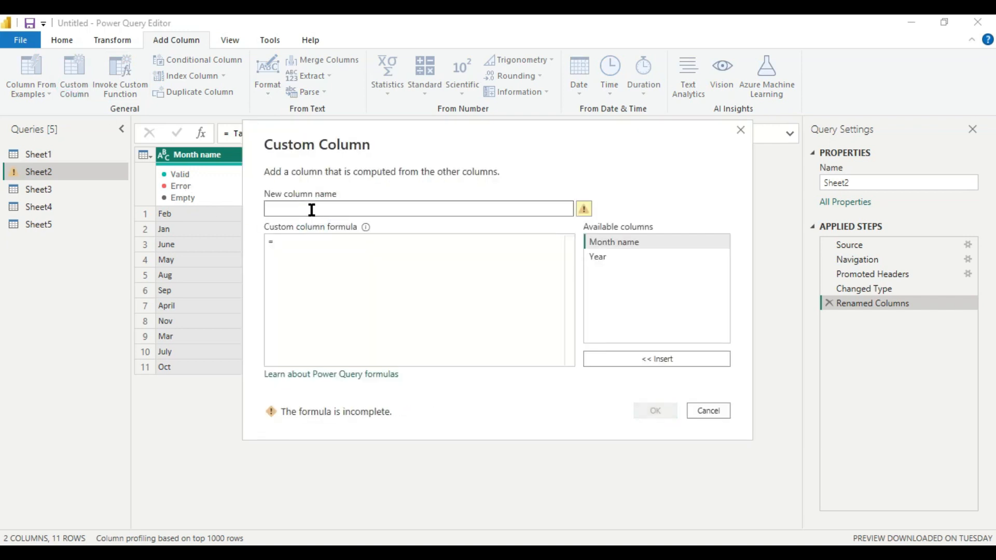
type("Date")
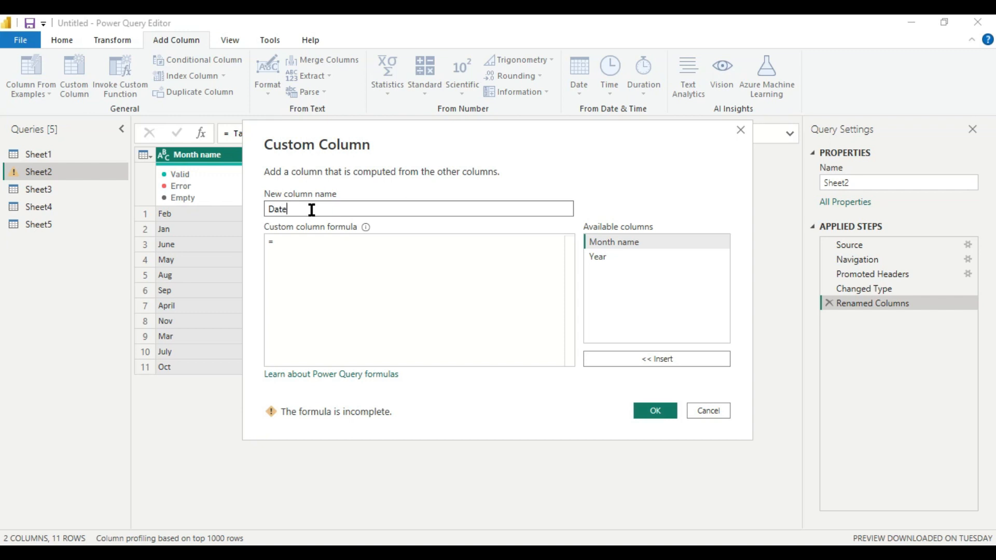
Create the Date column with the formula [Month name] & [Year] and inspect the details of its first row.
left_click(292, 240)
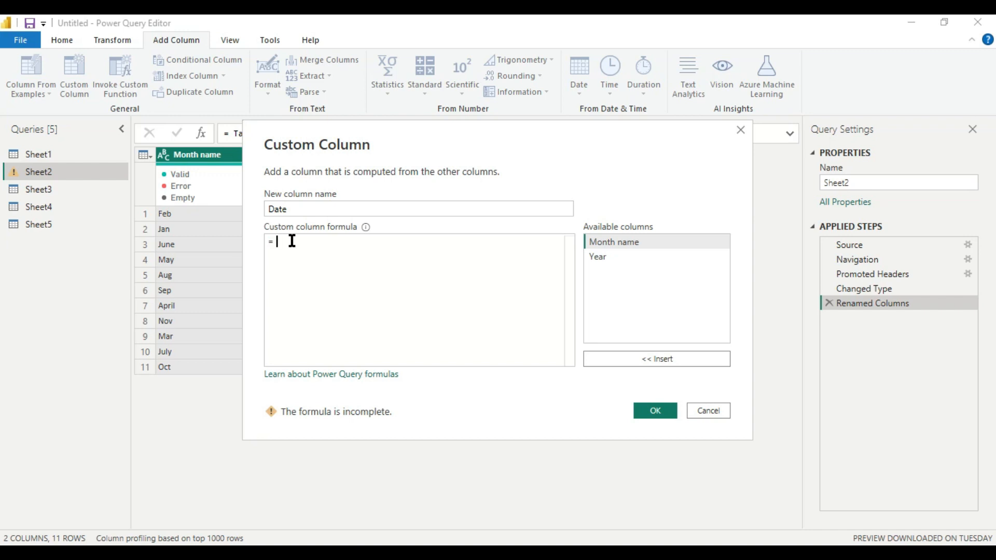
double_click(611, 239)
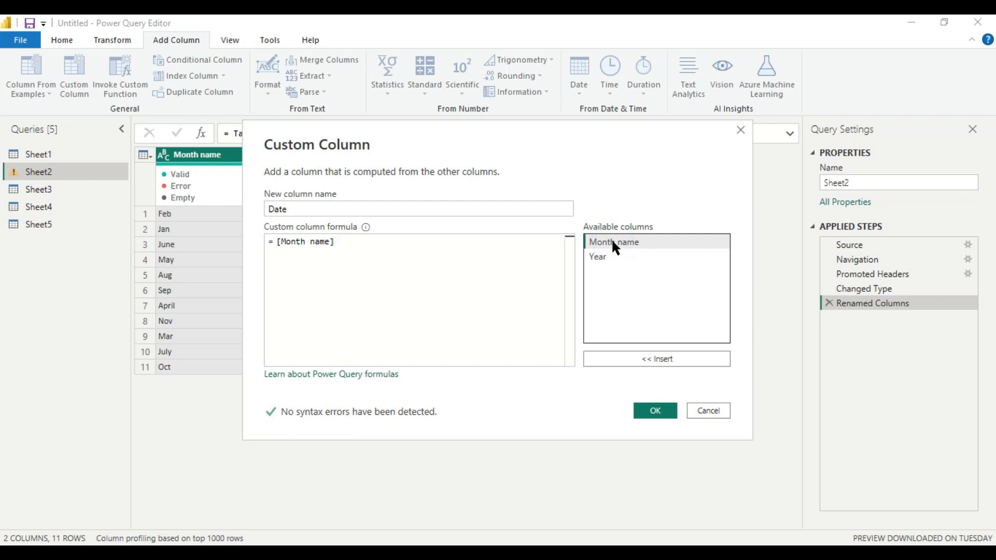
type("&")
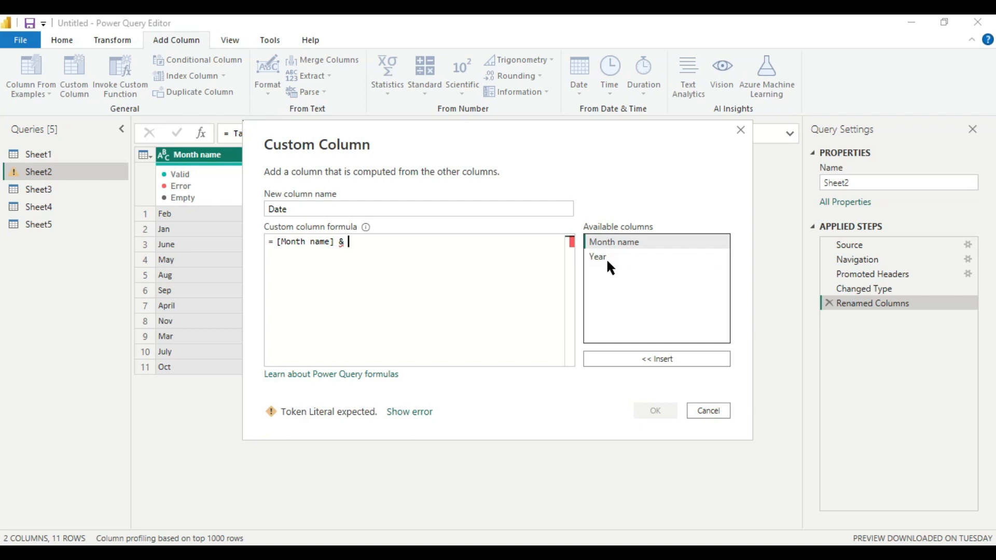
double_click(604, 256)
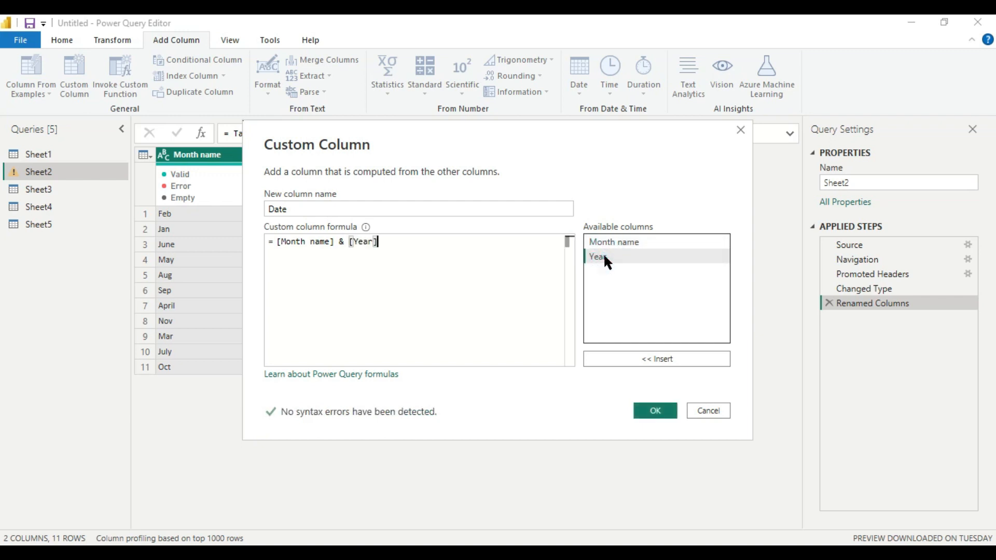
left_click(654, 409)
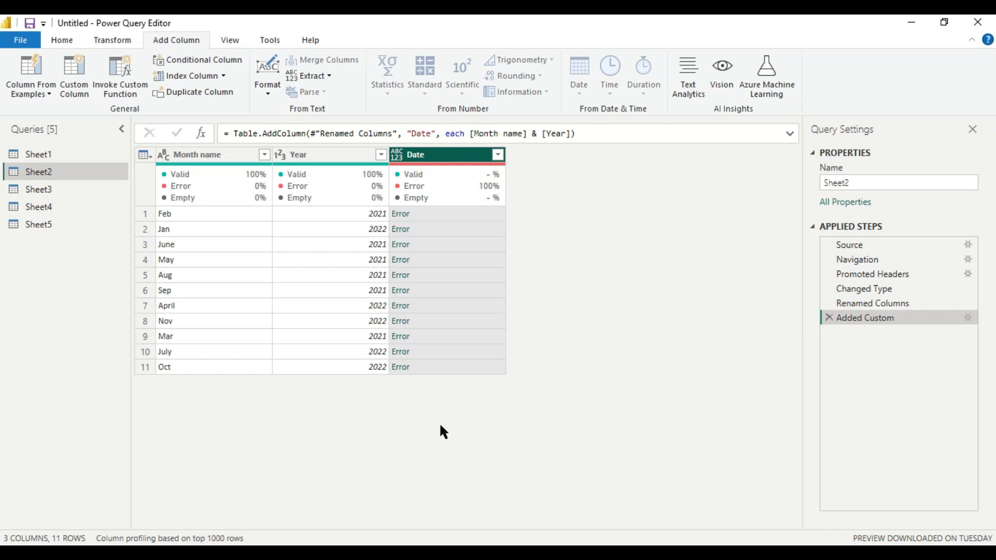
left_click(434, 217)
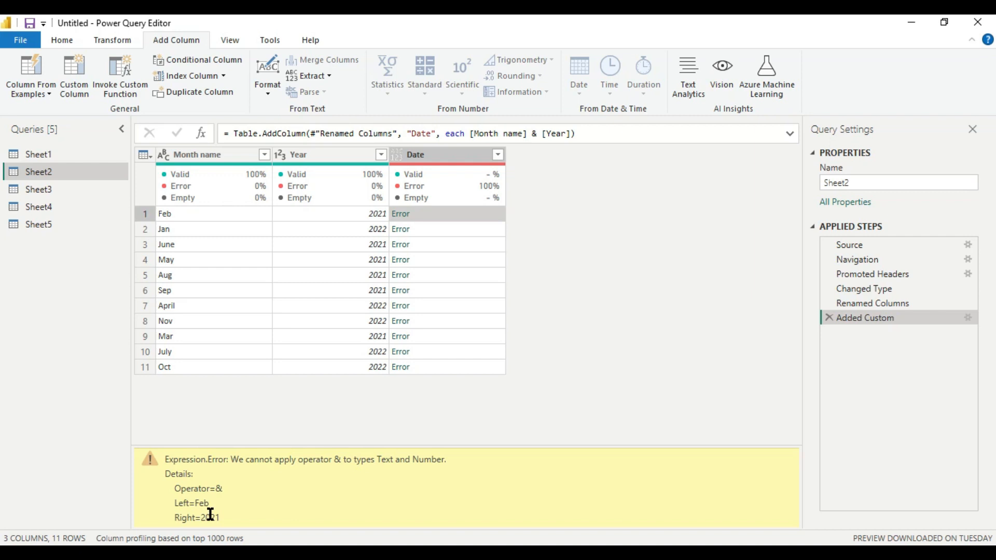
Edit the Date column's formula to [Month name] & Text.From([Year]) and apply it.
left_click(968, 317)
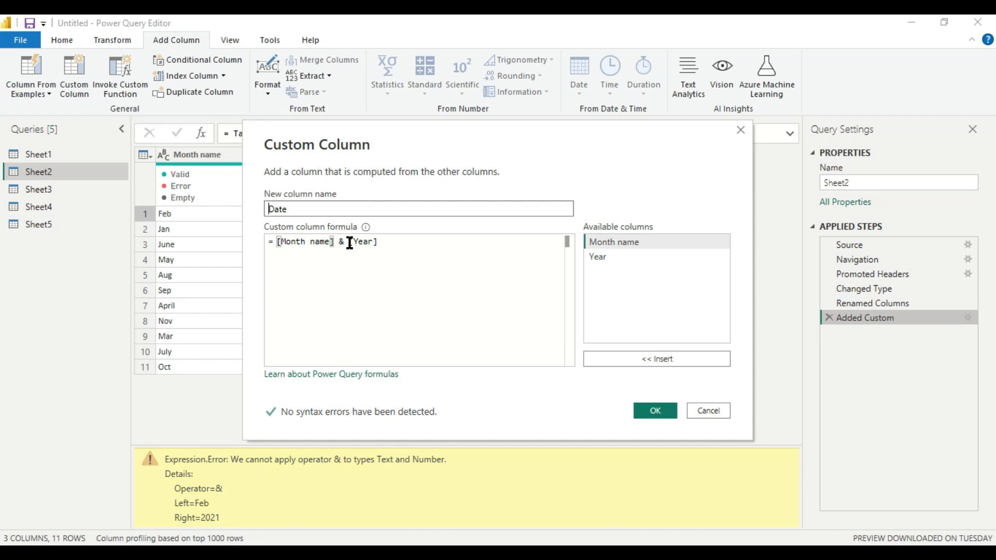
left_click_drag(350, 242, 372, 253)
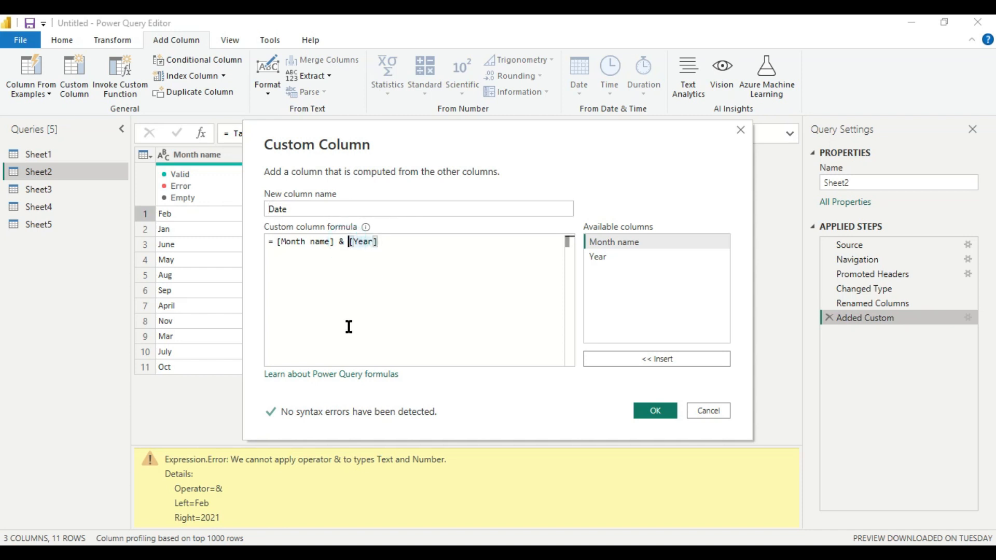
type("Tx")
key("BackSpace")
type("ext.")
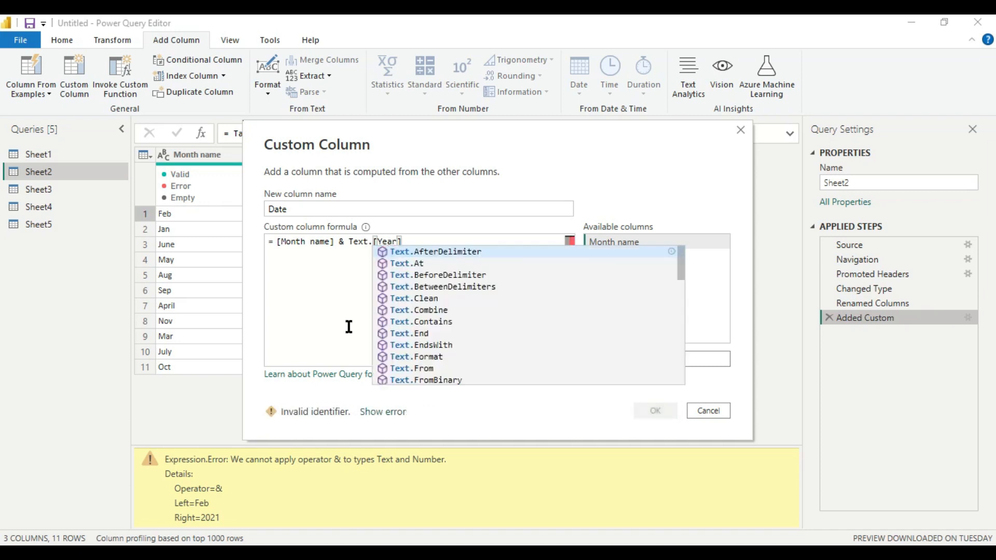
type("Fro")
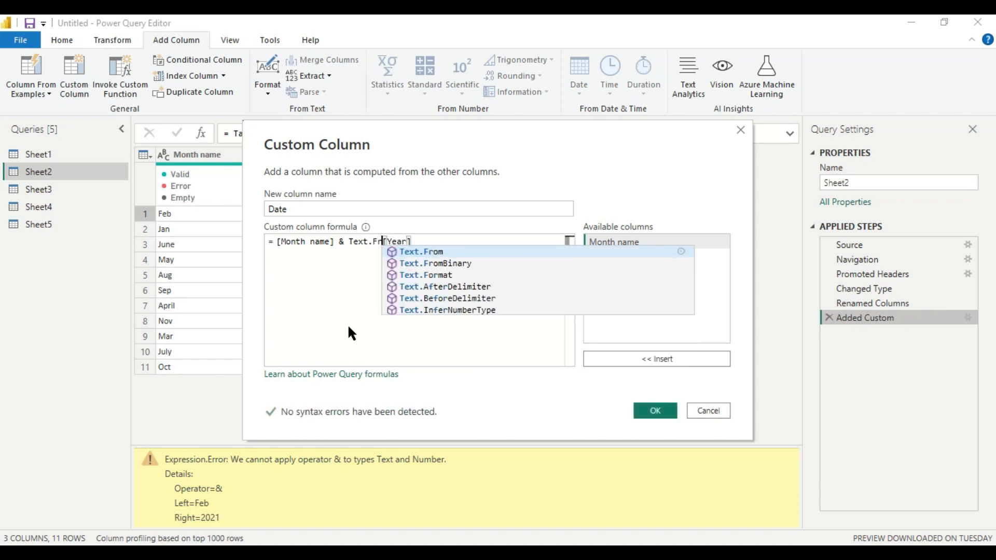
type("m")
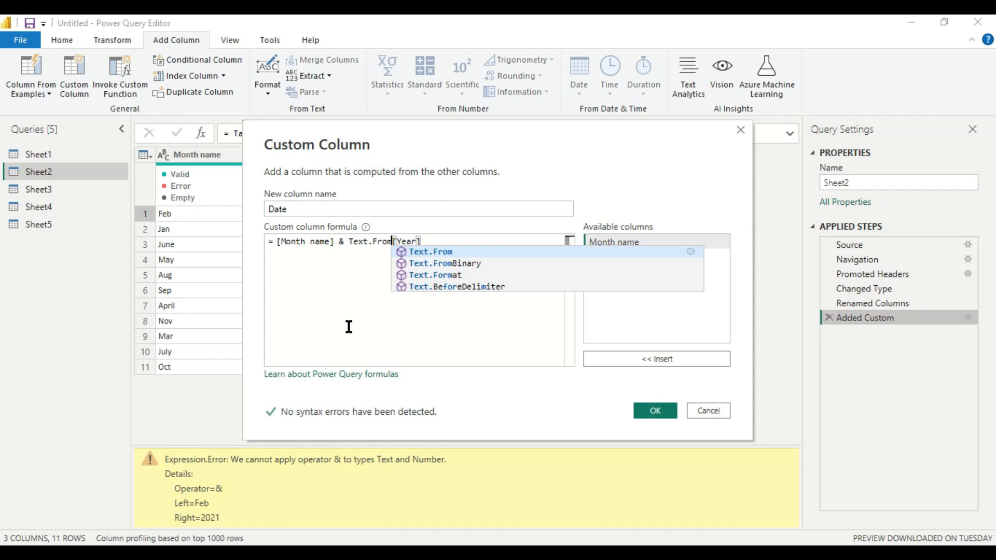
type("(")
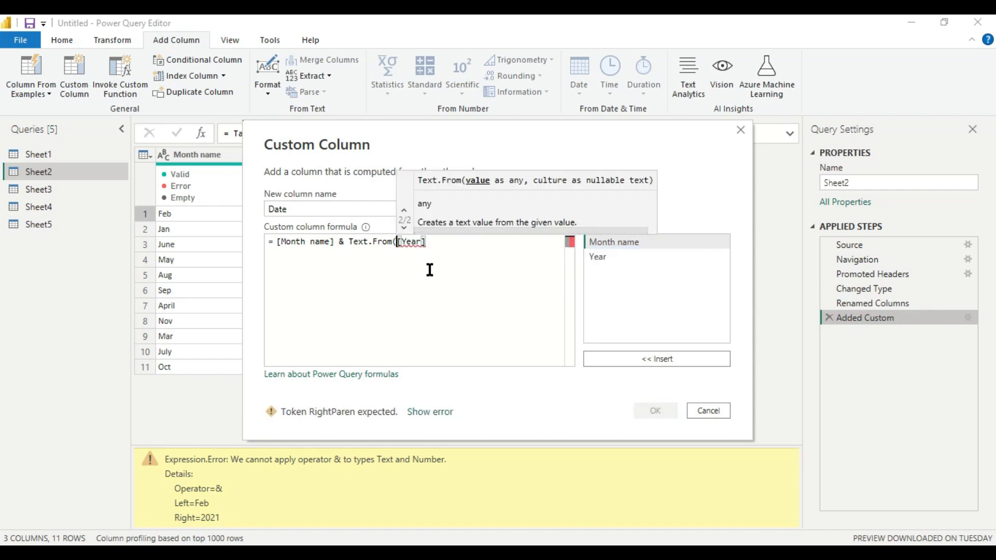
left_click(439, 242)
type(")")
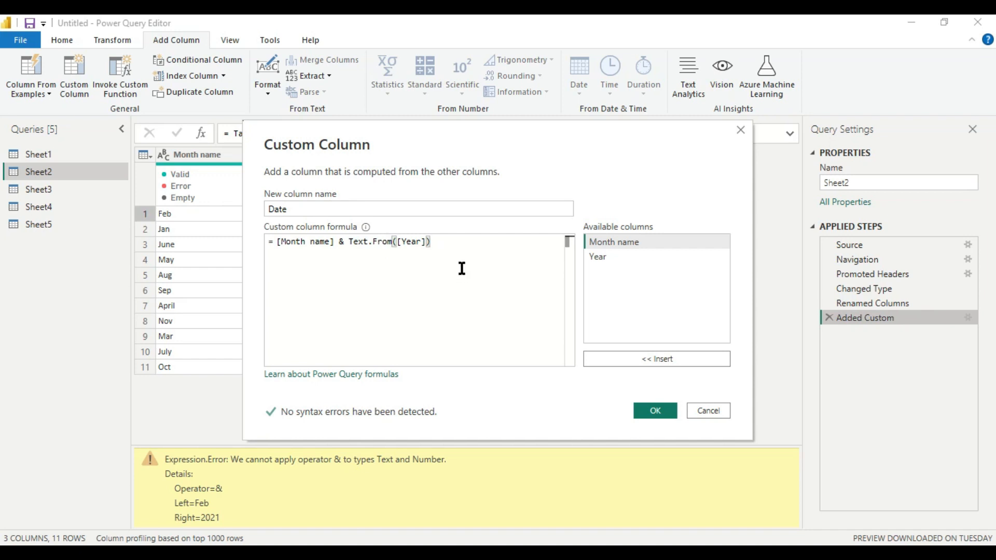
left_click(655, 412)
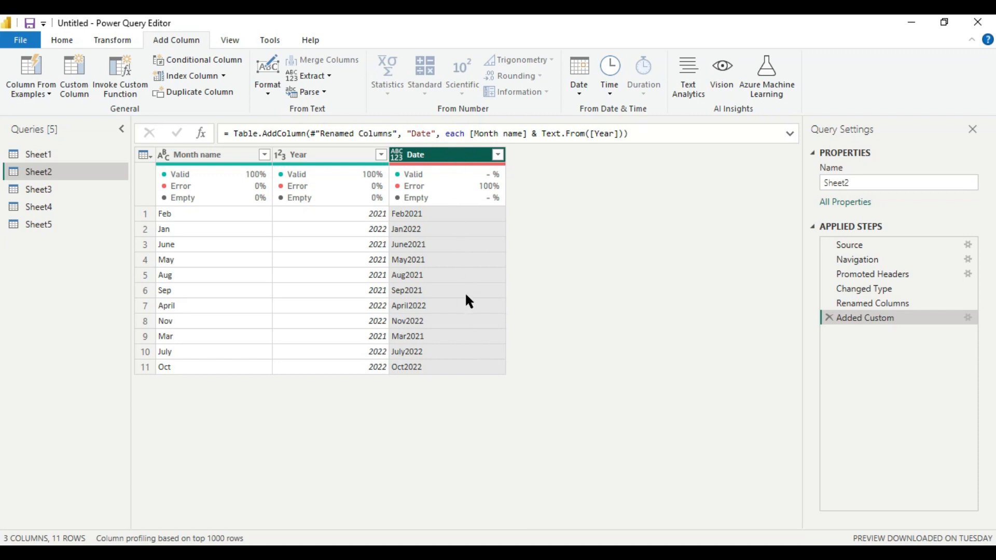
Change the data type of the Date column in the Sheet2 query to Date.
left_click(396, 157)
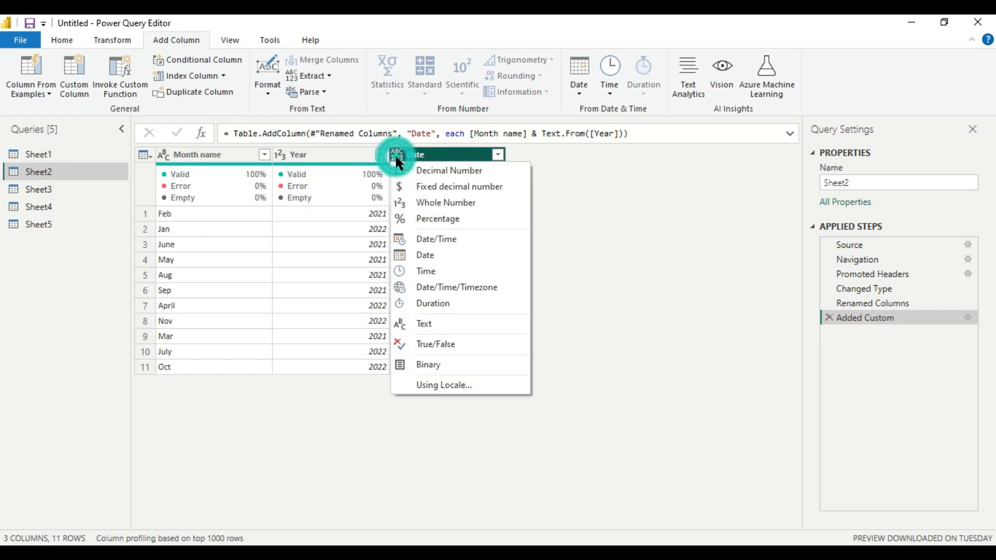
left_click(426, 254)
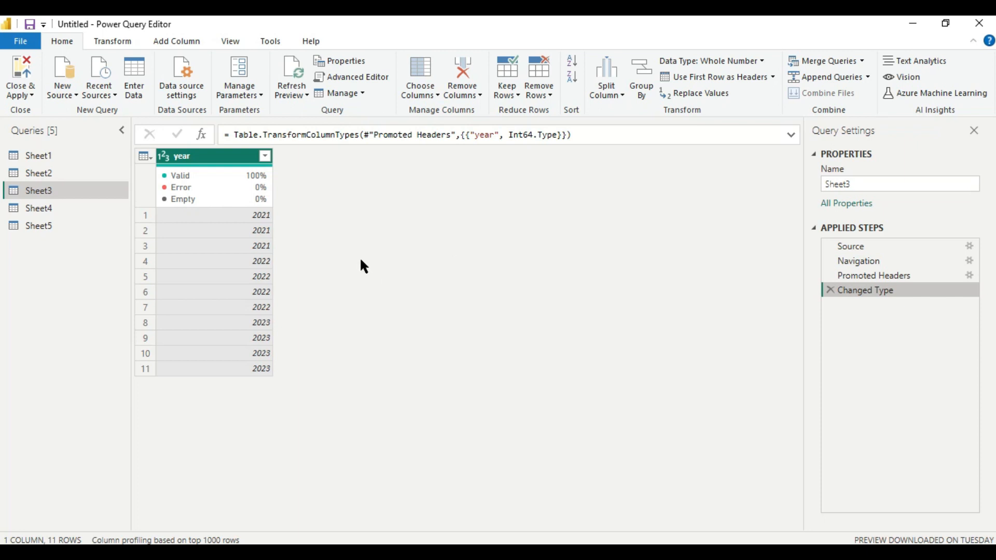
Start a new custom column in the Sheet3 query and name it Date.
left_click(177, 41)
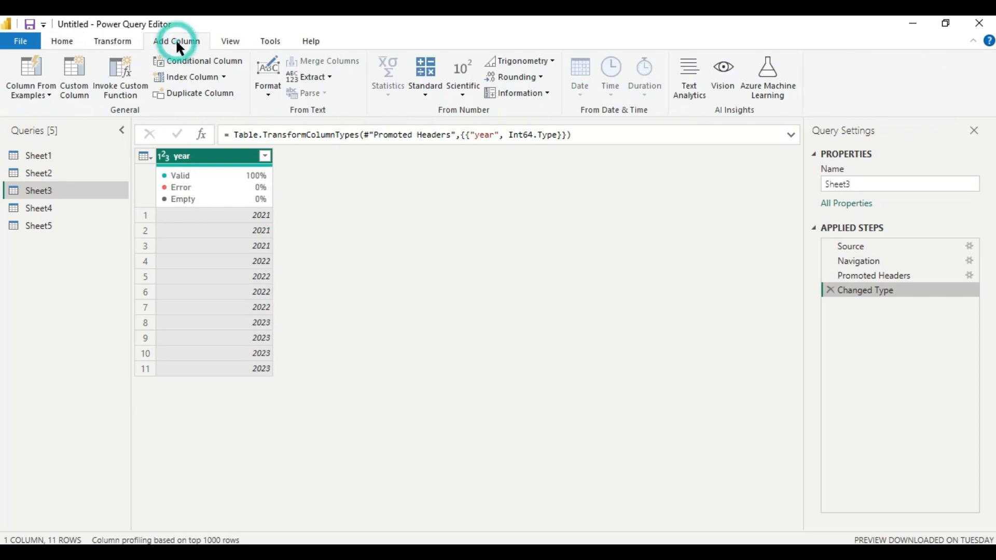
left_click(75, 78)
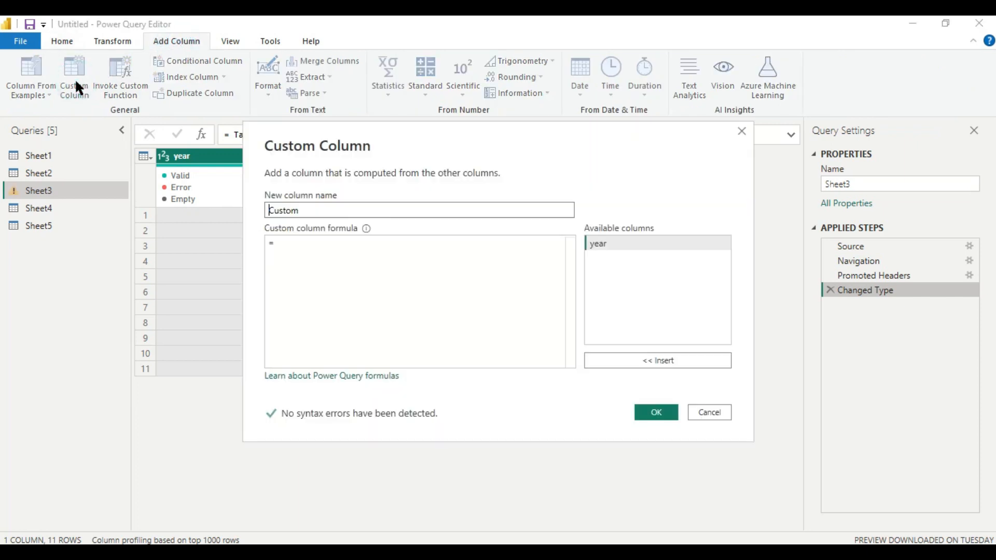
left_click(317, 205)
key("BackSpace")
key("BackSpace")
key("BackSpace")
key("BackSpace")
key("BackSpace")
key("BackSpace")
type("D")
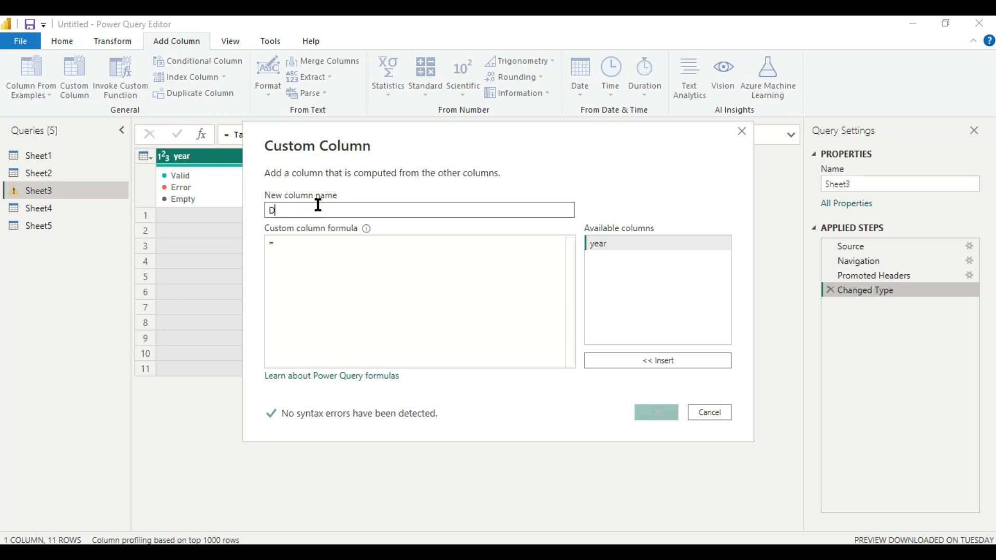
type("ate")
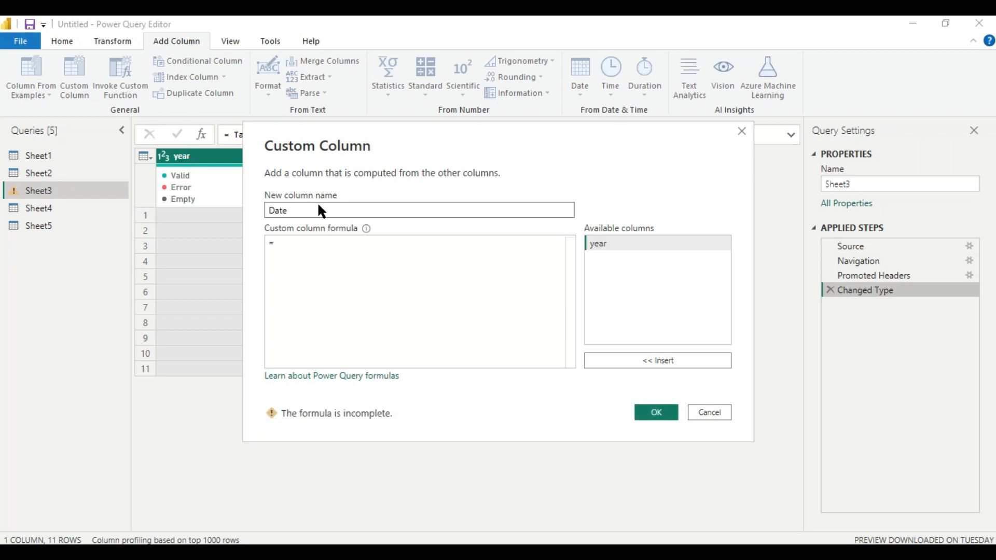
Create the Date column with the formula #date([year],1,1) and set its data type to Date.
left_click(289, 243)
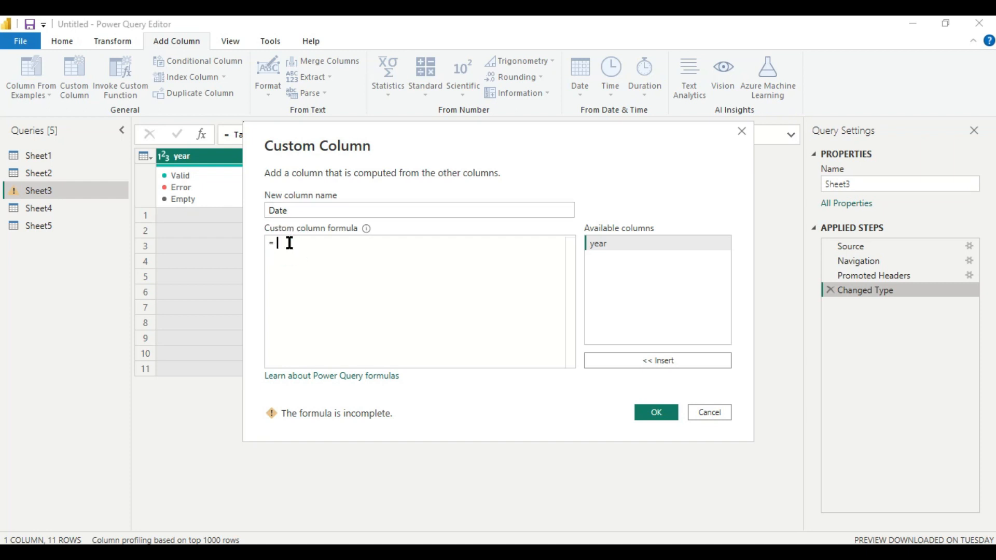
type("#")
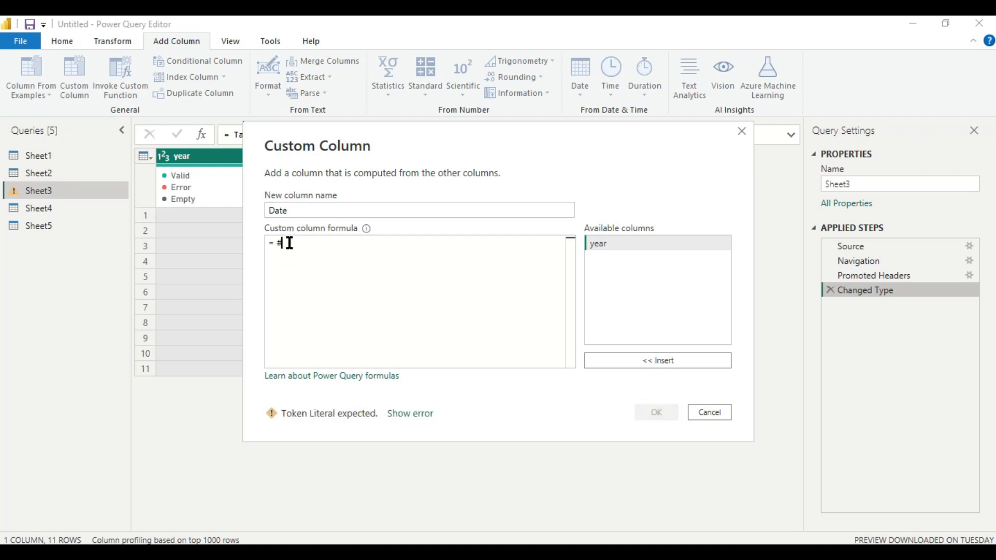
type("date")
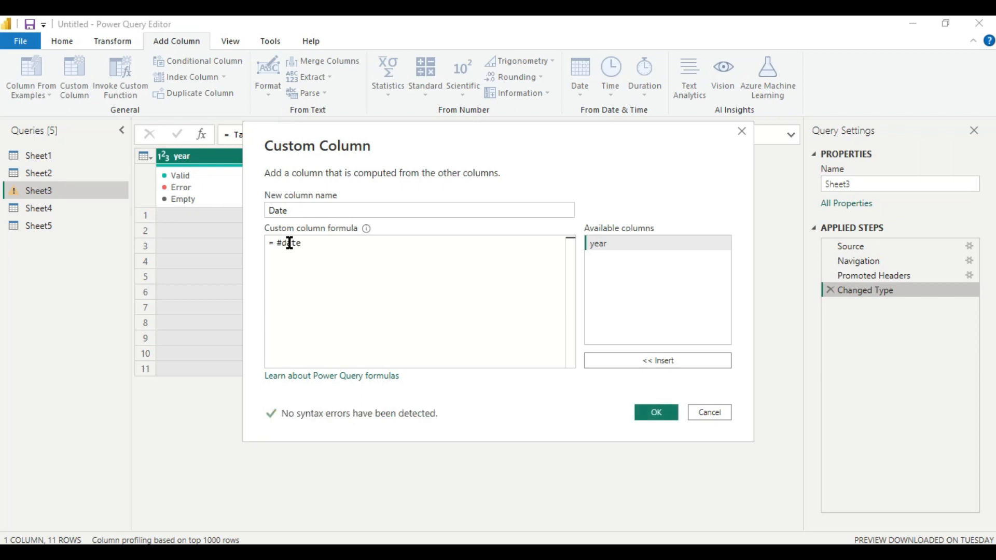
type("(")
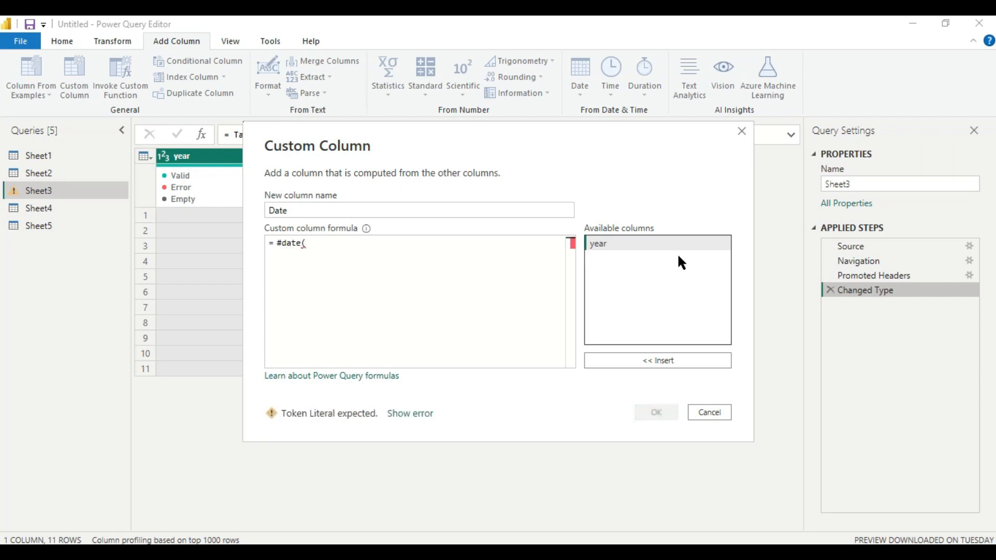
double_click(606, 244)
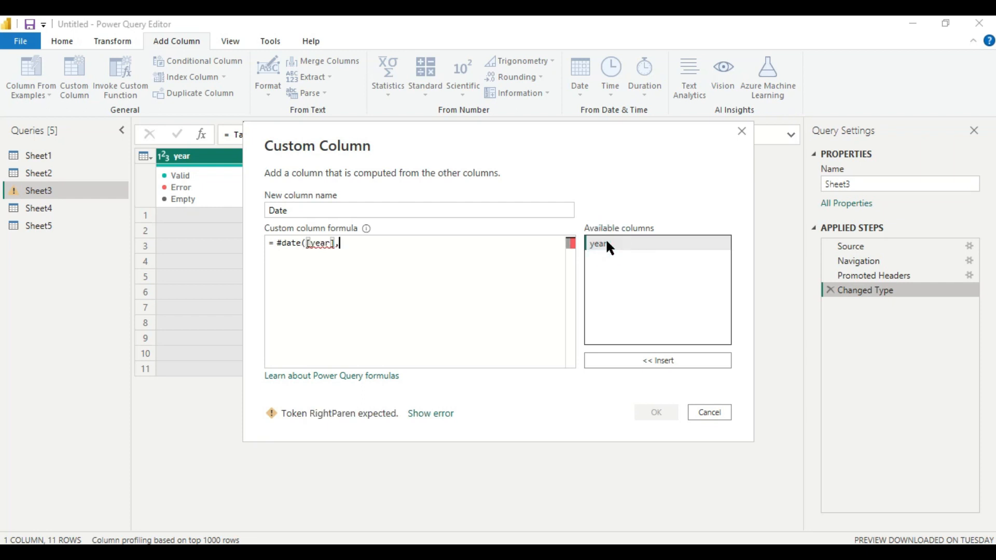
type(",1,1)")
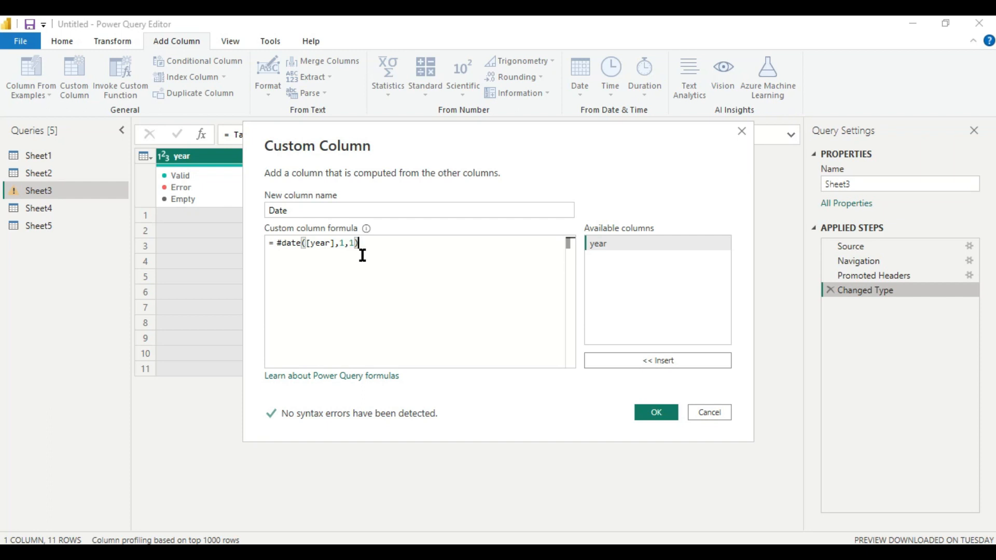
left_click(653, 411)
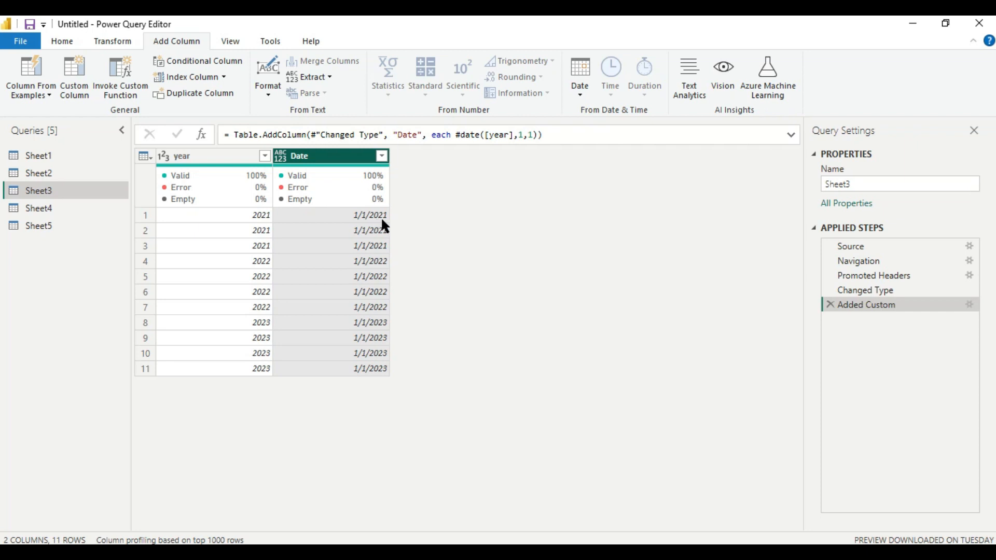
left_click(281, 158)
left_click(313, 260)
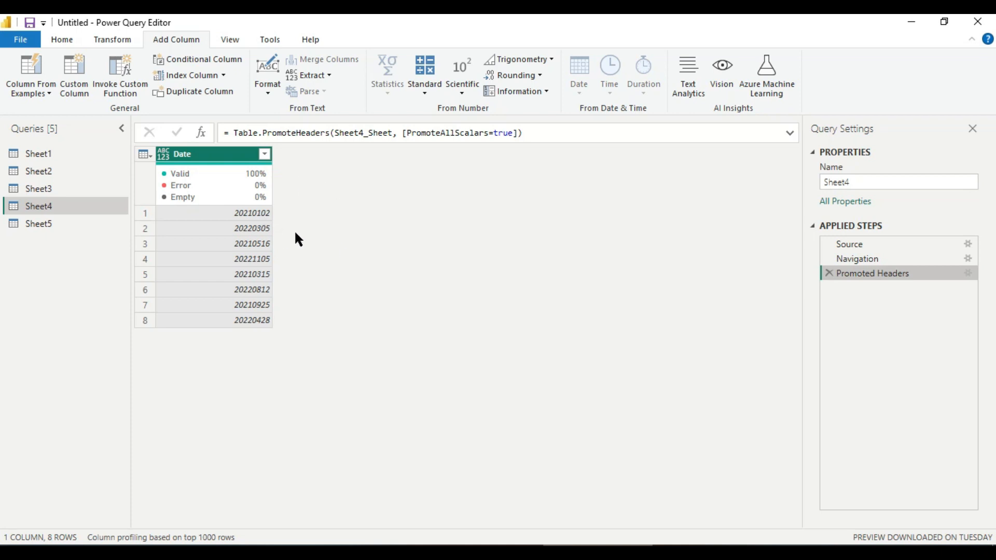
Try to convert the Date column in the Sheet4 query directly to the Date type, and remove that type change.
left_click(164, 154)
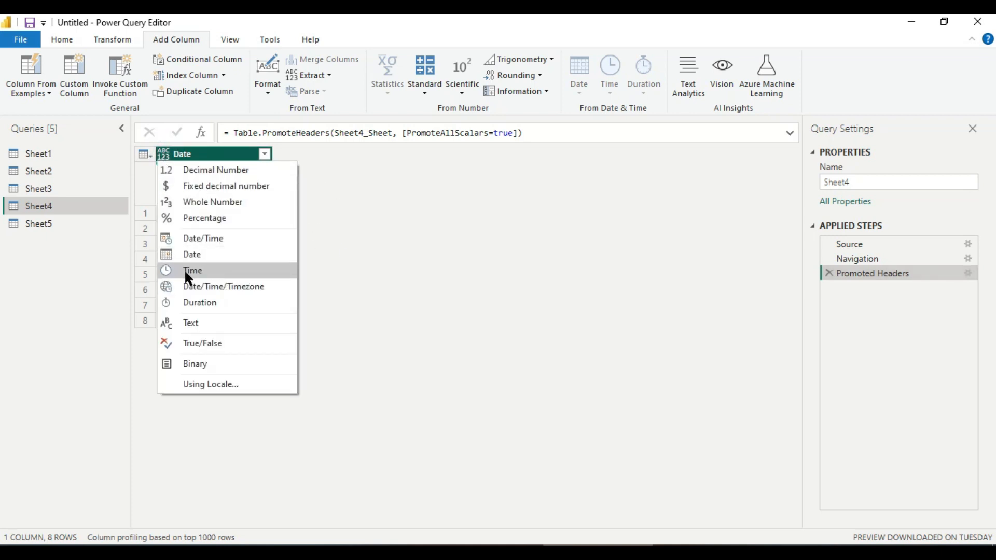
left_click(188, 254)
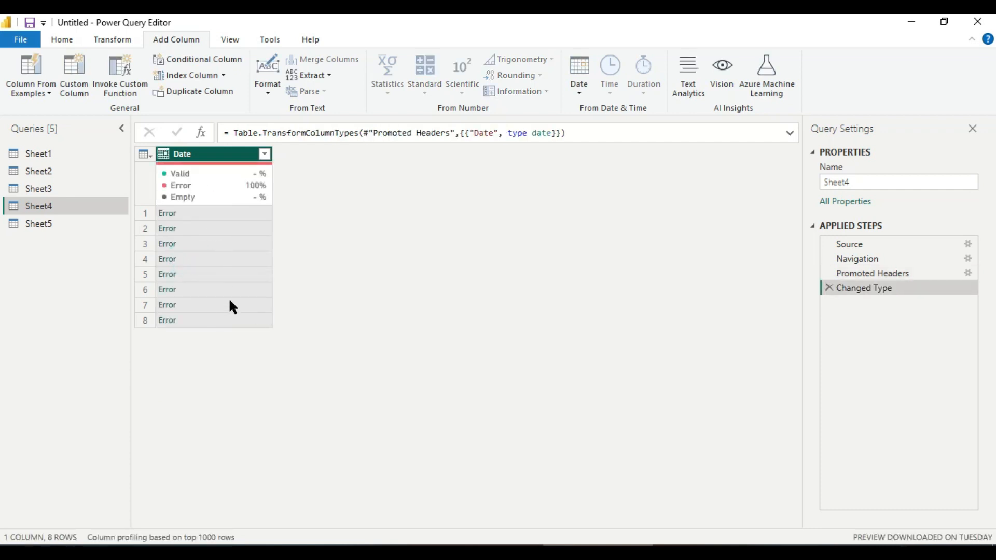
left_click(829, 287)
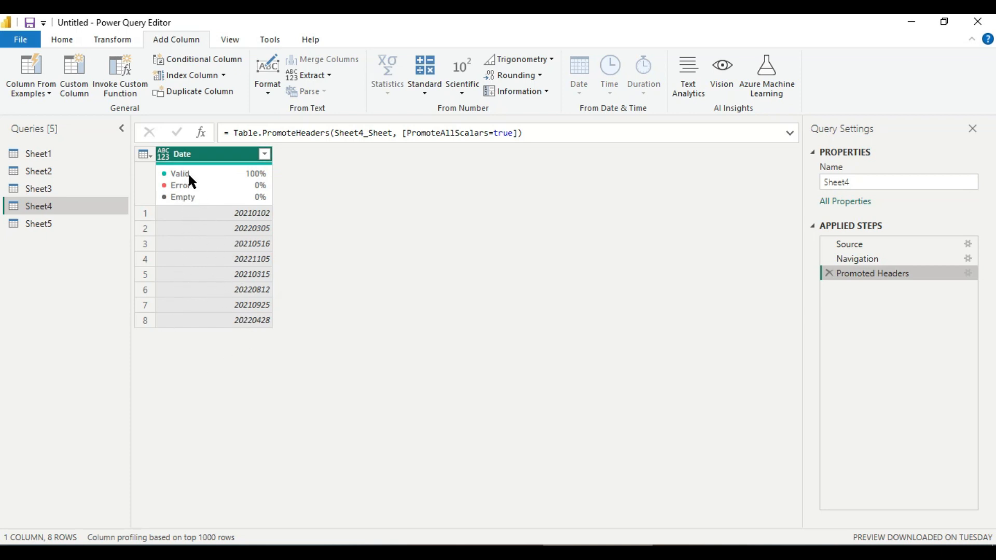
Convert the Sheet4 Date column to Text, and add its conversion to the Date type as a separate new step.
left_click(164, 155)
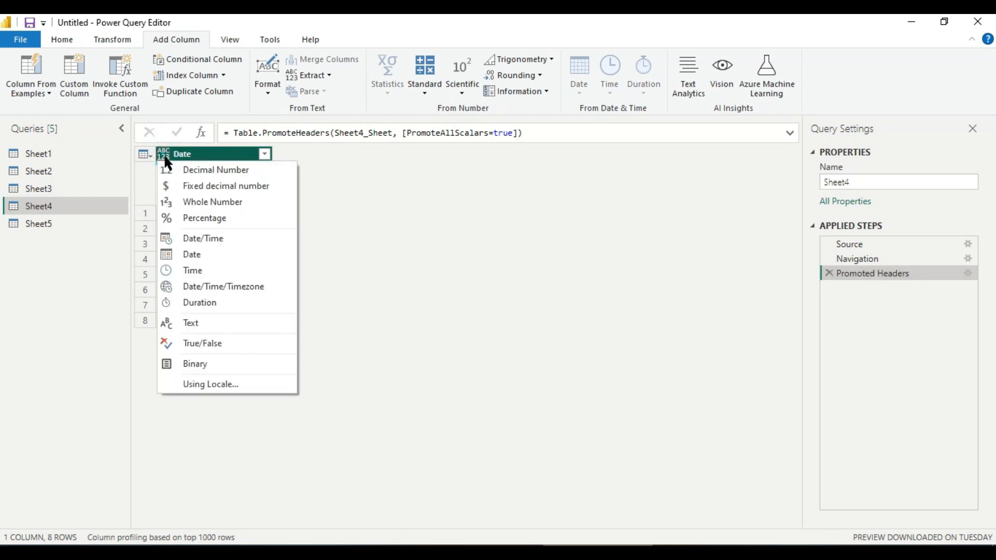
left_click(191, 325)
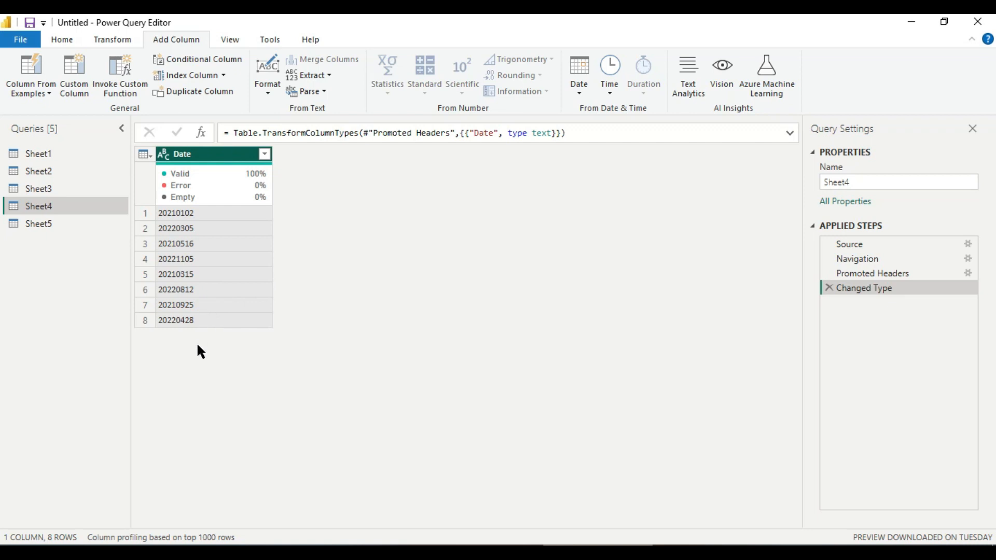
left_click(162, 155)
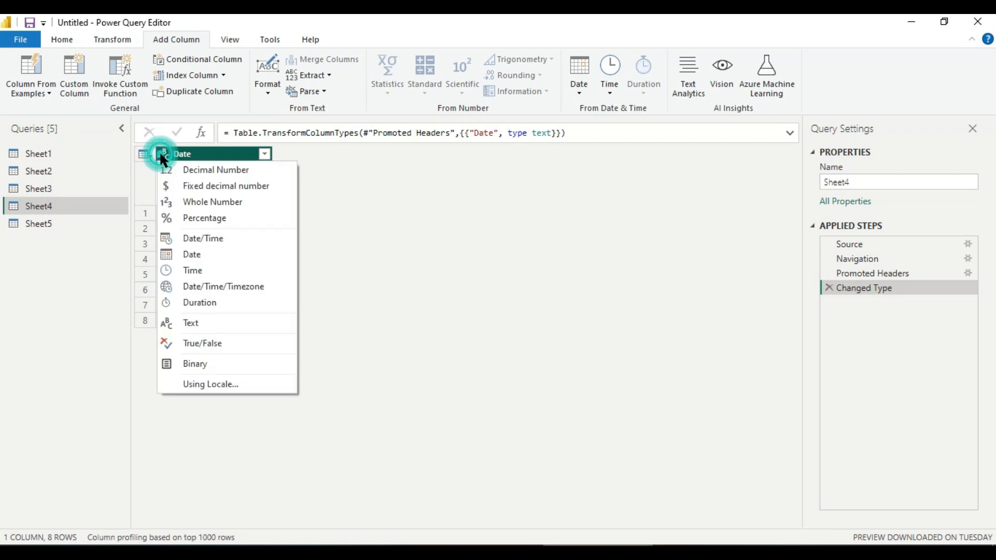
left_click(189, 254)
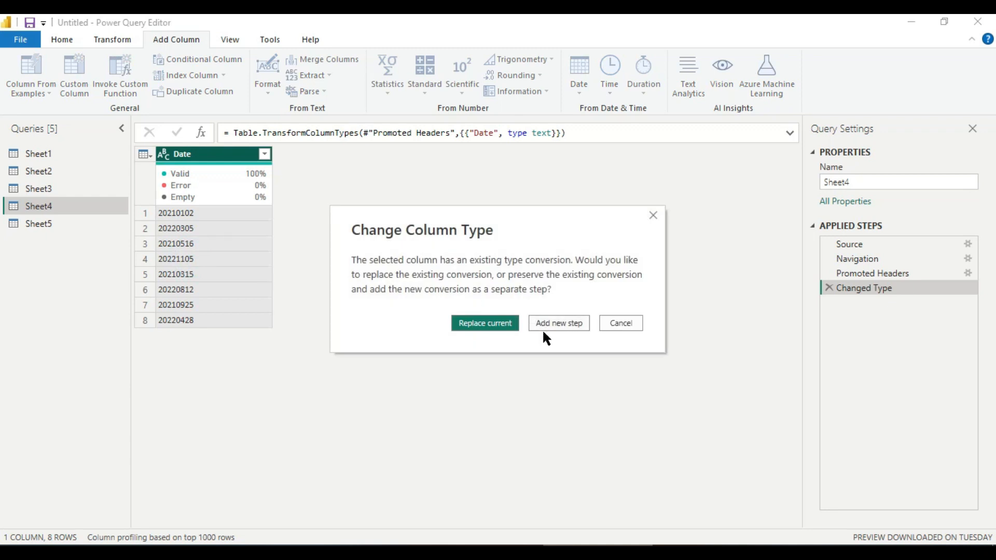
left_click(547, 324)
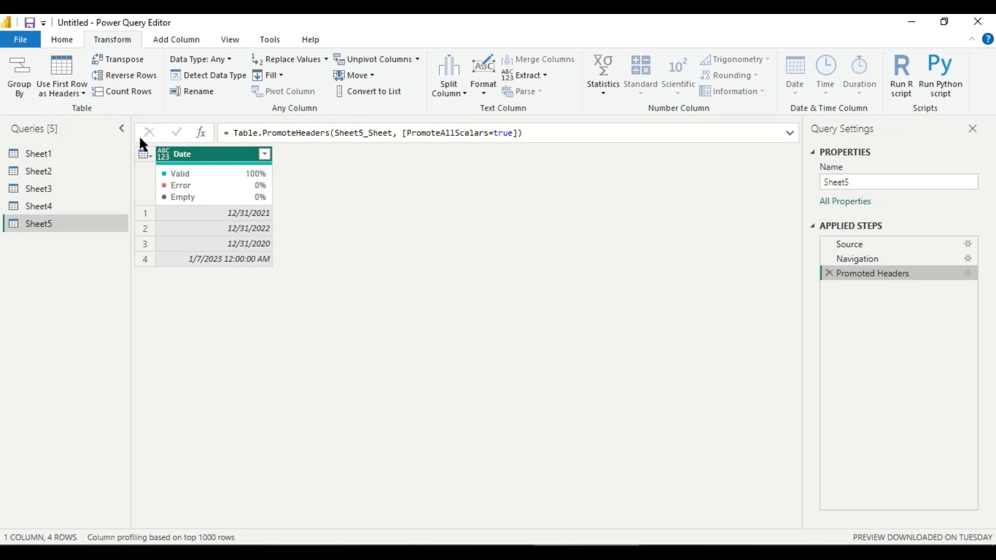
Extract the text before the space delimiter in the Sheet5 Date column and change the column to the Date type.
left_click(544, 75)
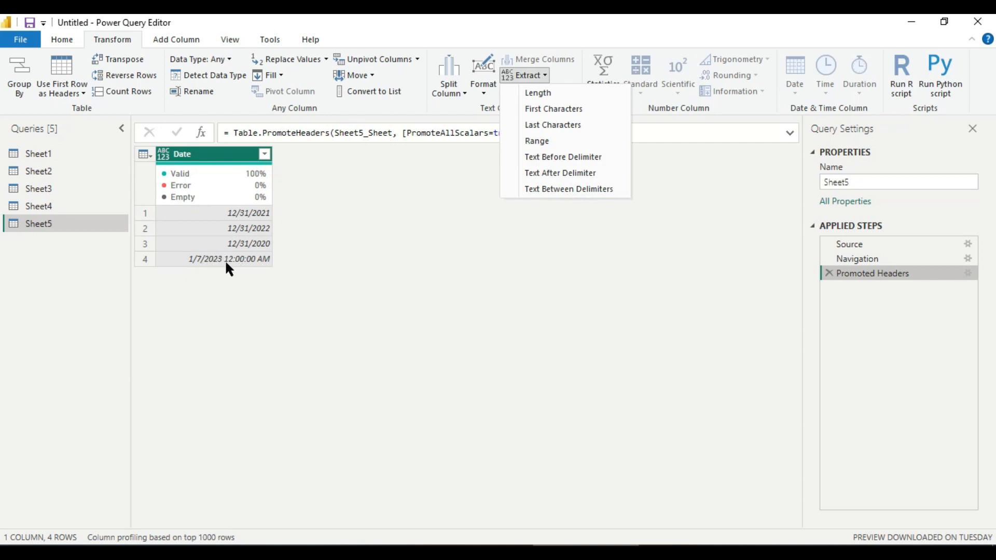
left_click(549, 157)
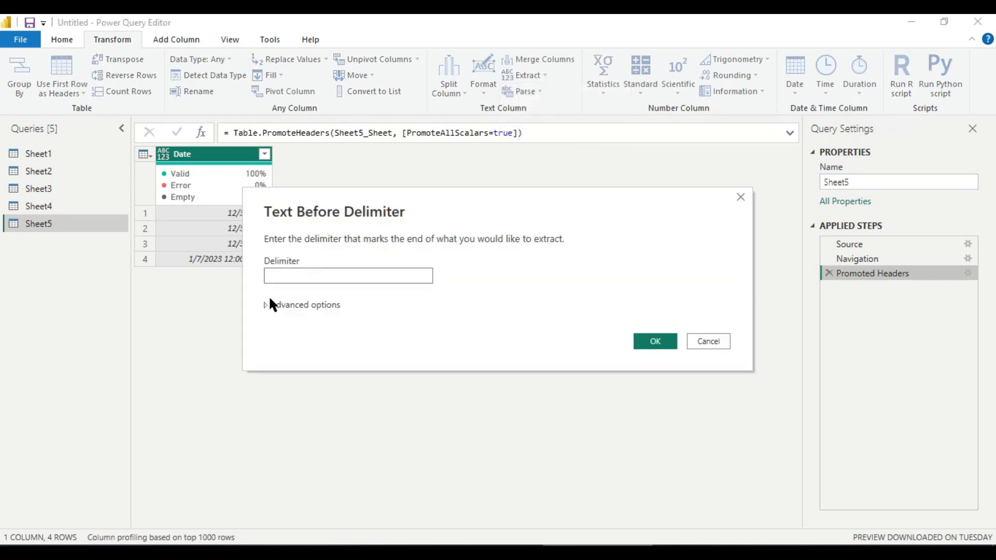
left_click(646, 343)
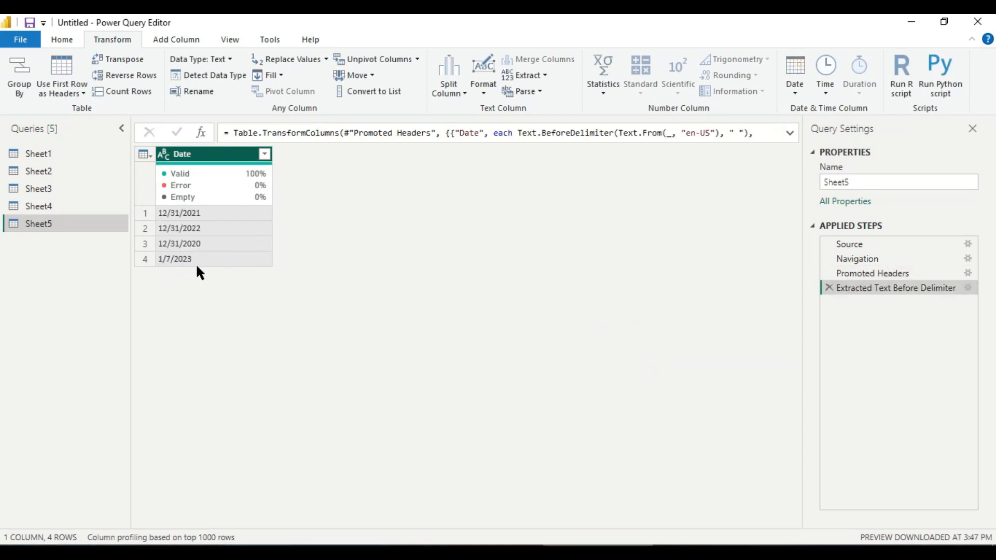
left_click(163, 156)
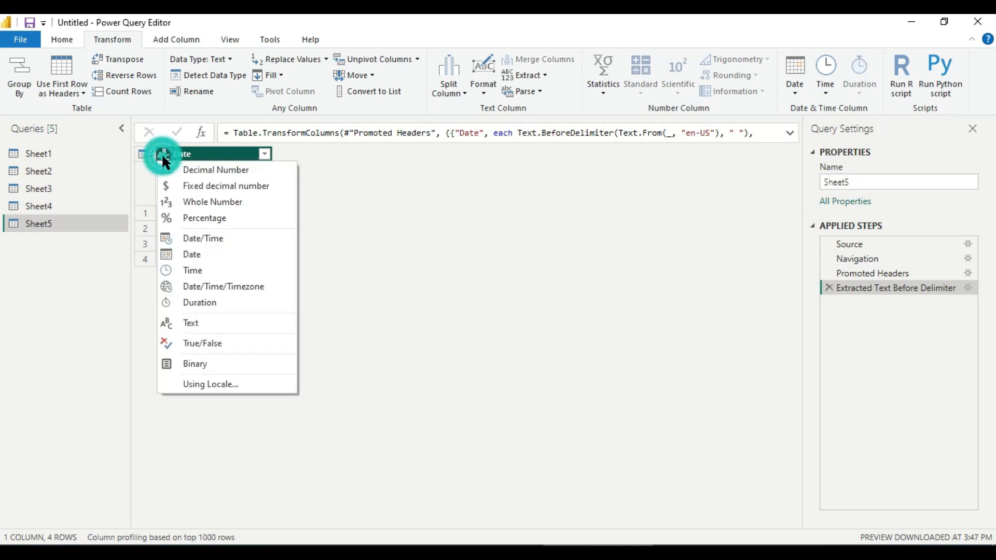
left_click(184, 254)
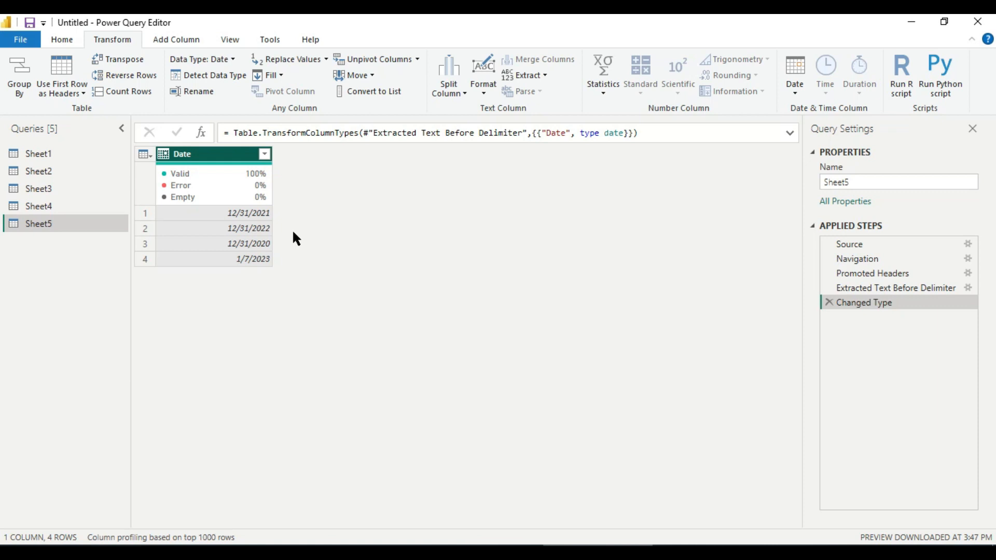
Change the Sheet5 Date column's type using locale, with data type Date and locale English (United States).
left_click(162, 154)
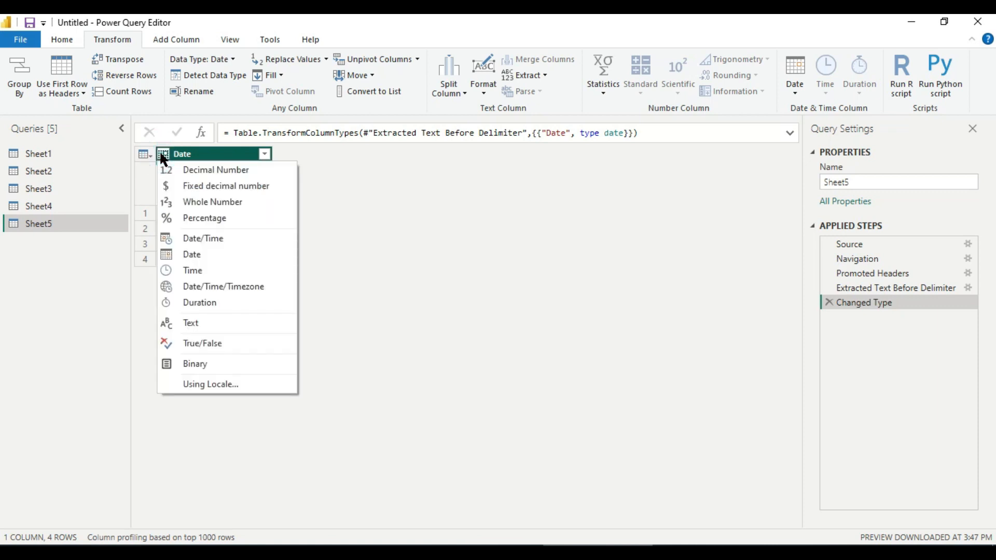
left_click(194, 385)
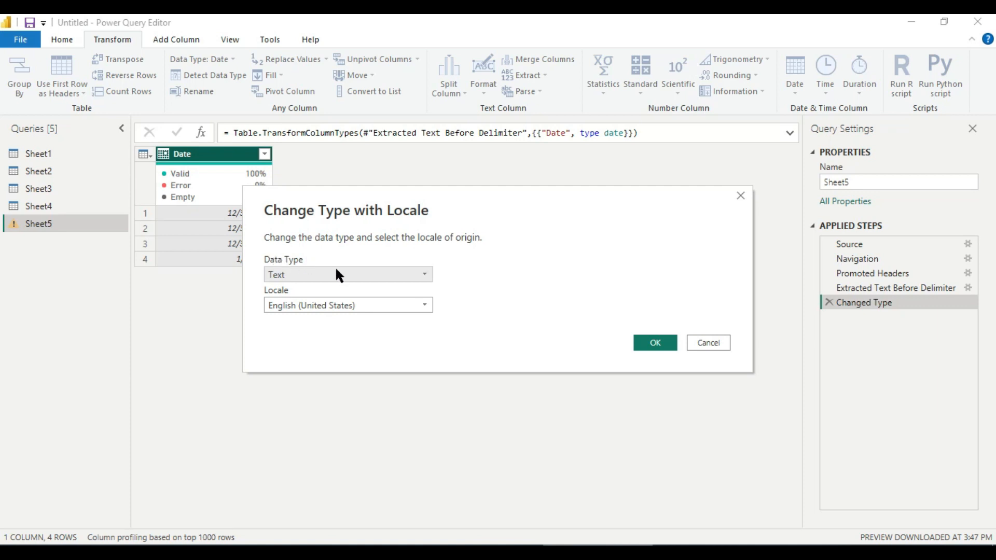
left_click(423, 275)
left_click(283, 361)
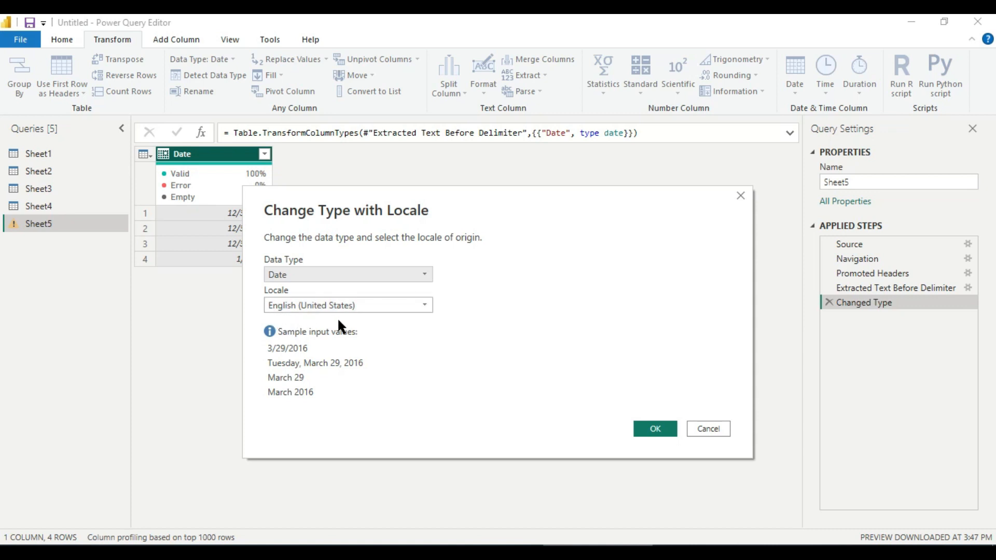
left_click(427, 304)
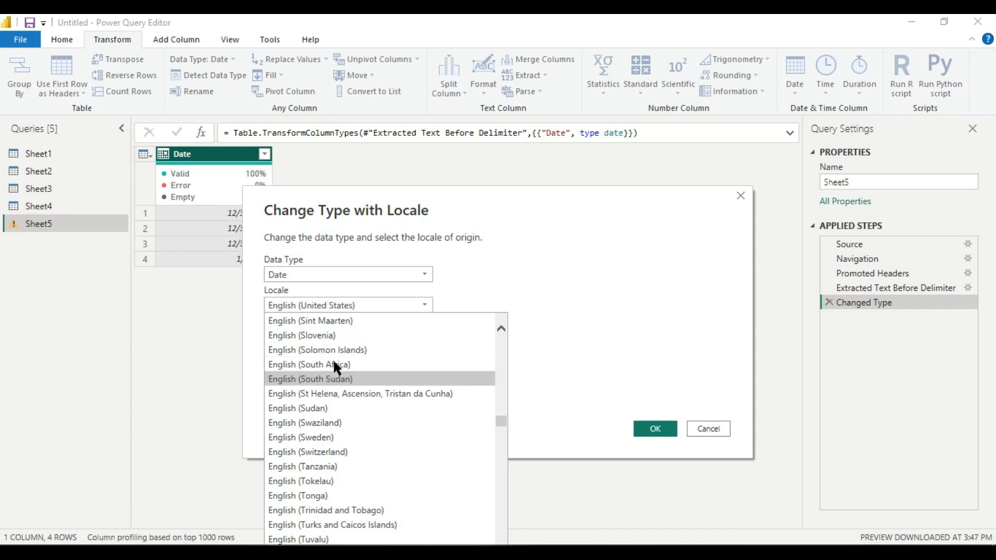
left_click(556, 290)
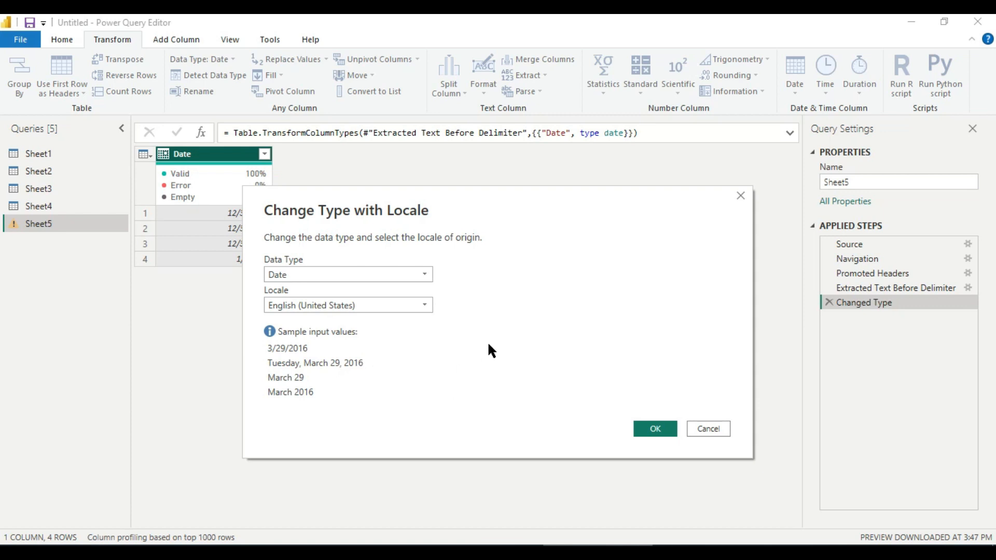
left_click(655, 431)
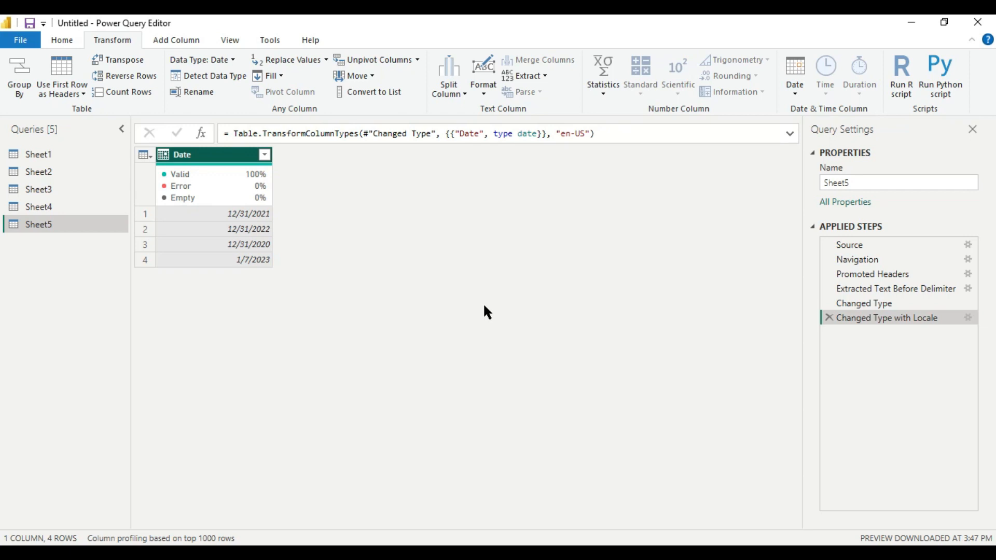